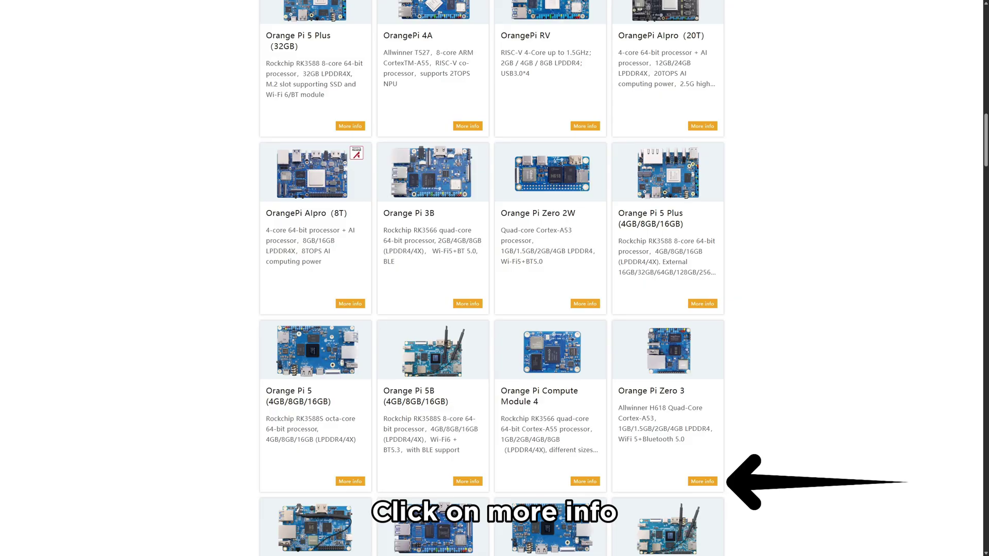
Step: Go to the Orange Pi Zero 3 Download tab and follow the Official Images Ubuntu Image Downloads link
left_click(702, 481)
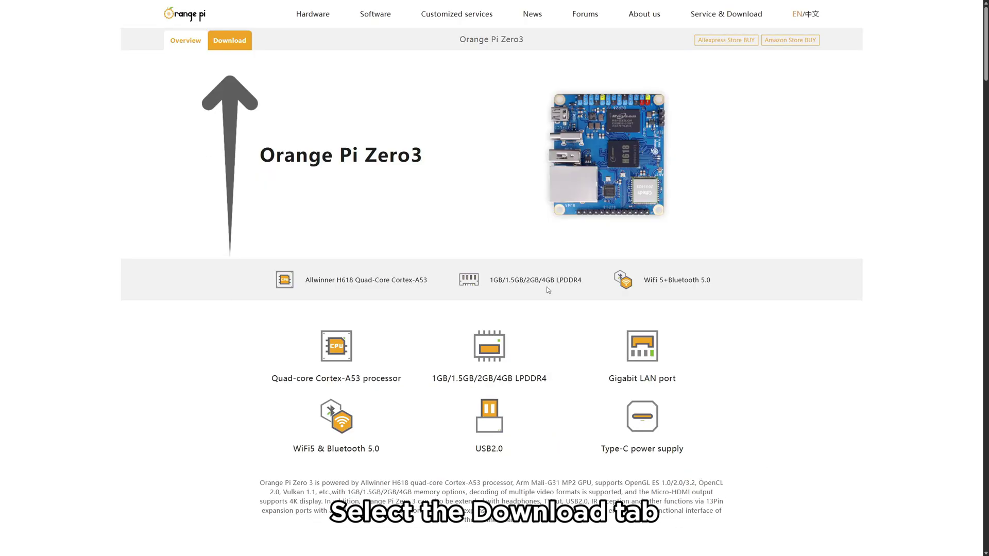
left_click(227, 49)
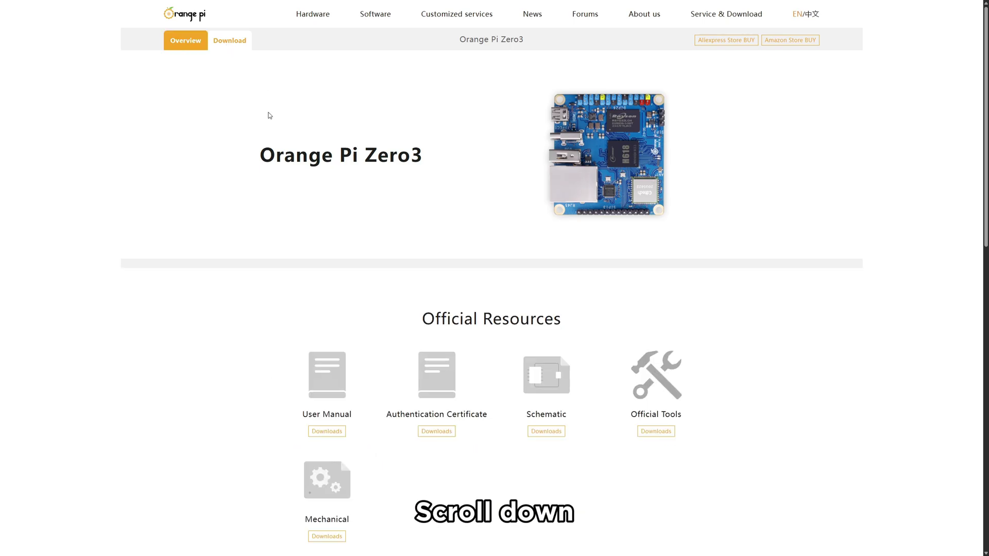
scroll(264, 117, "down", 5)
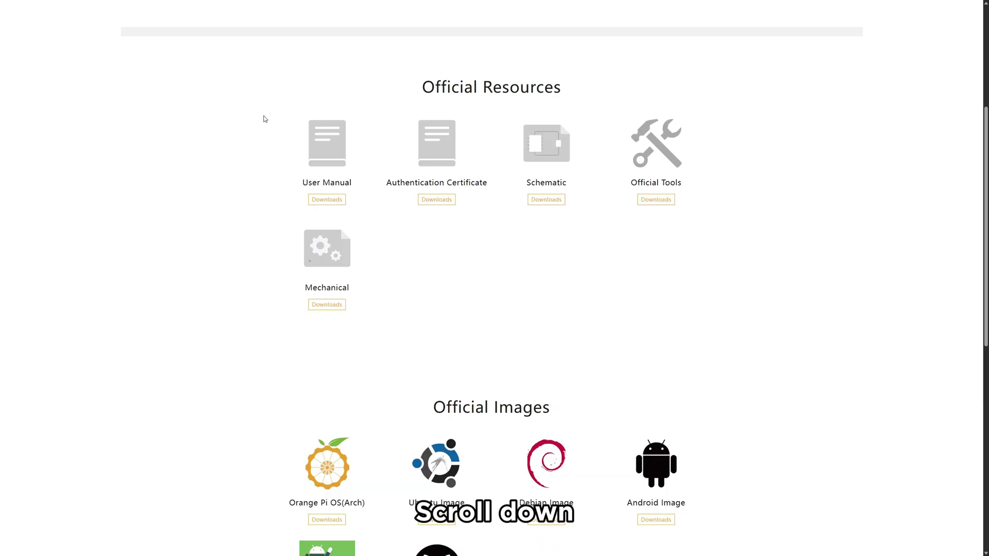
scroll(264, 119, "down", 3)
scroll(264, 119, "down", 2)
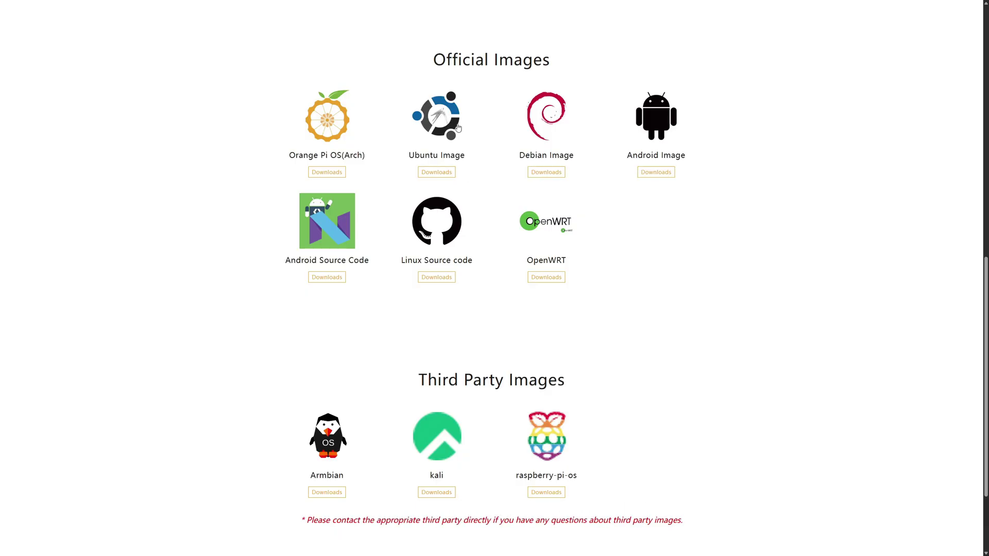
left_click(438, 178)
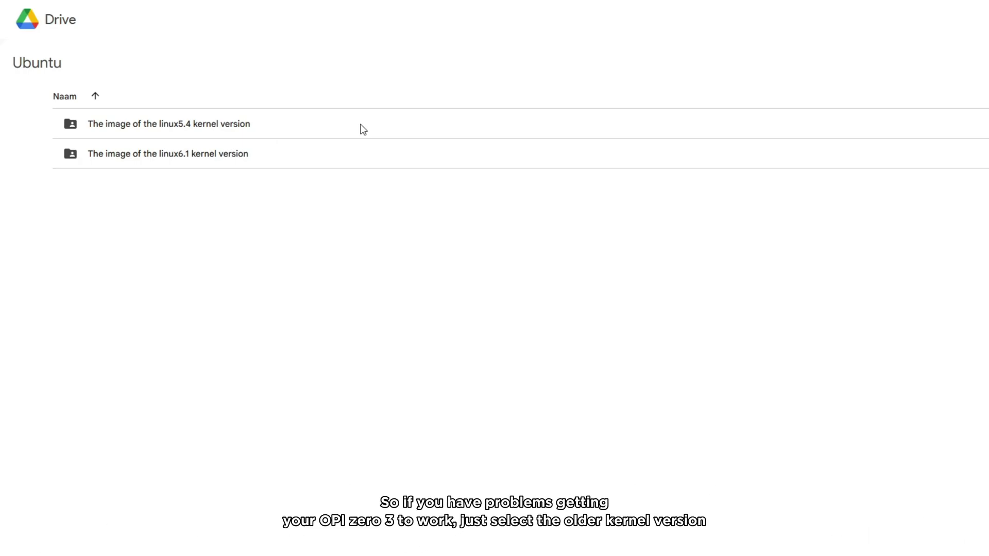
Step: Open 'The image of the linux5.4 kernel version' folder in the Ubuntu Drive folder
double_click(224, 124)
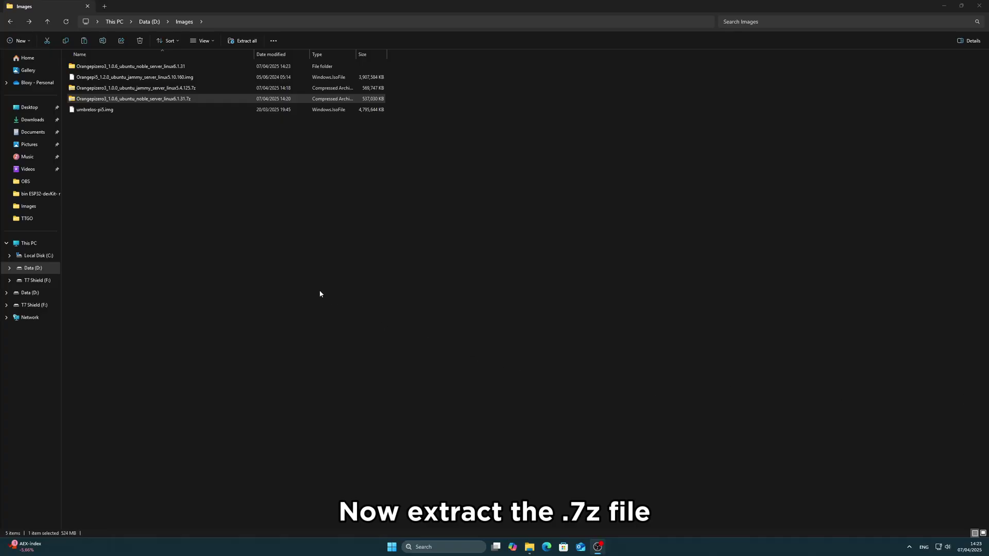
Step: Extract All of the jammy server linux5.4.125 .7z archive to its suggested folder
right_click(144, 88)
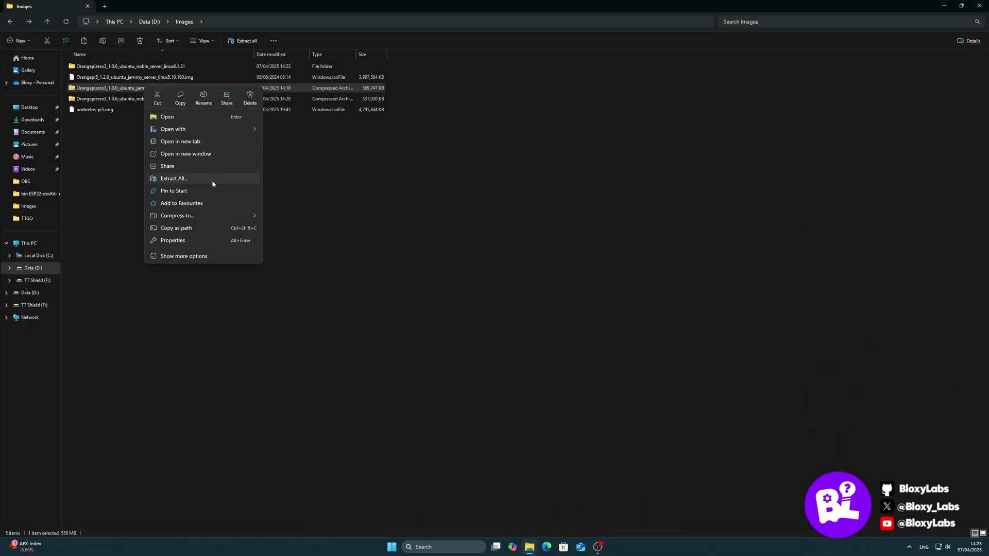
left_click(205, 181)
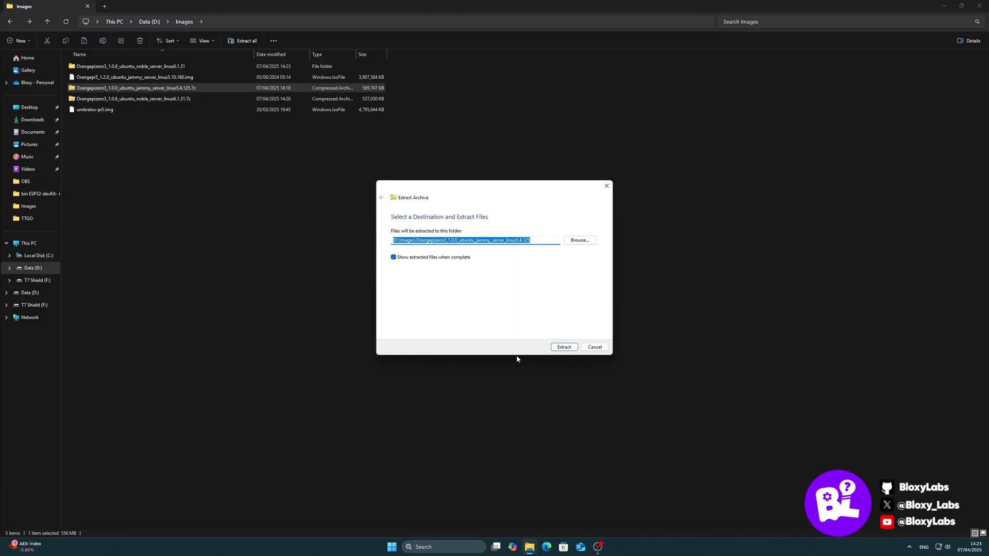
left_click(563, 347)
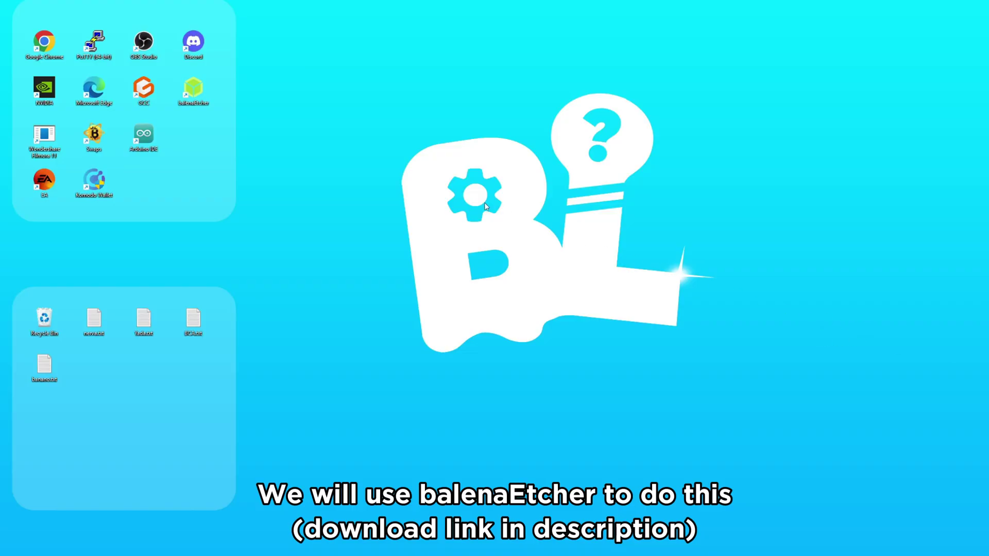
Step: In balenaEtcher, load the Orangepizero3 jammy server .img from the extracted folder
double_click(193, 88)
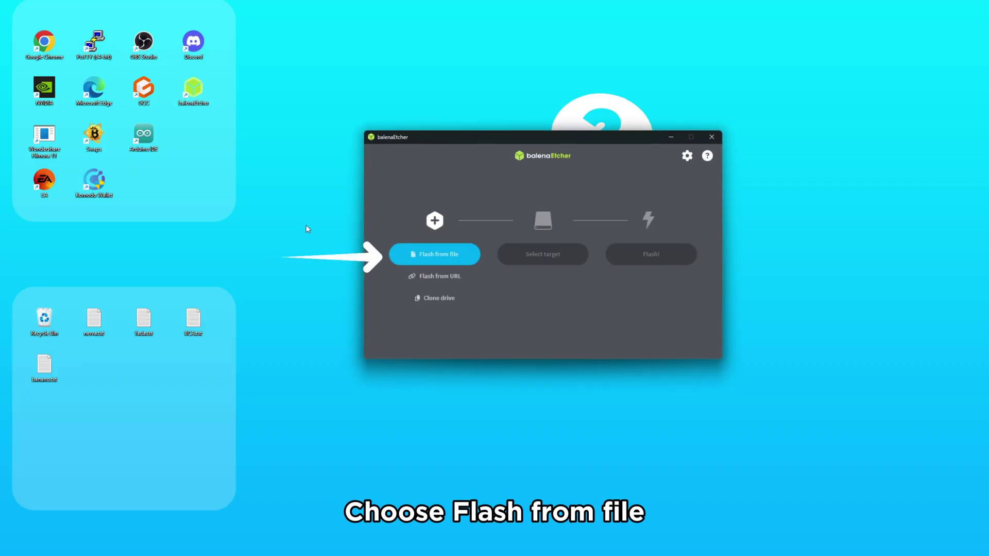
left_click(433, 260)
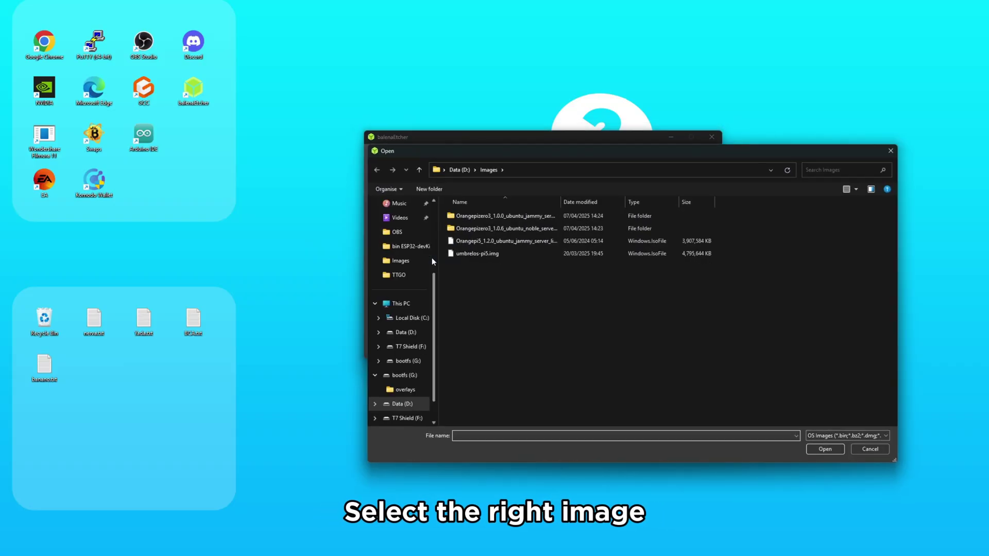
left_click_drag(562, 202, 638, 203)
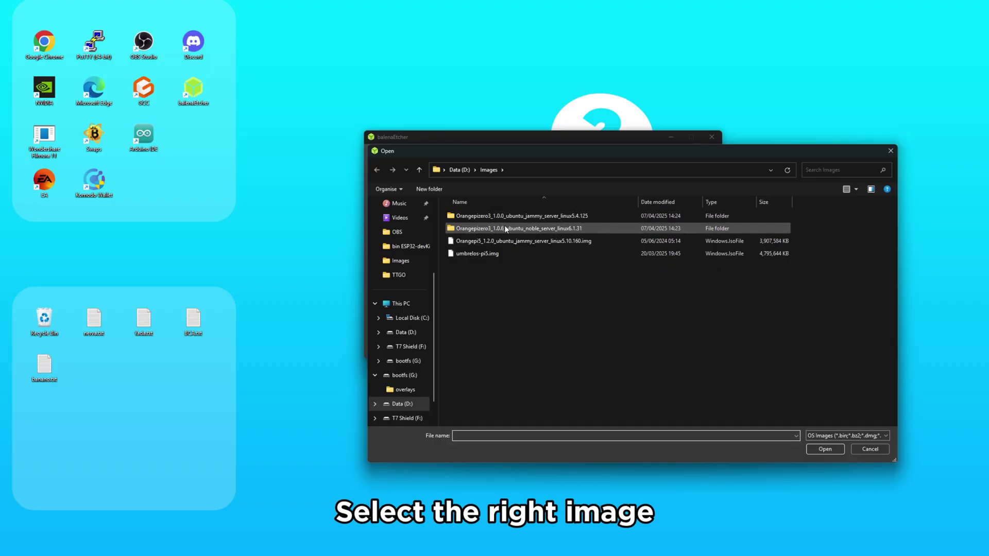
double_click(537, 218)
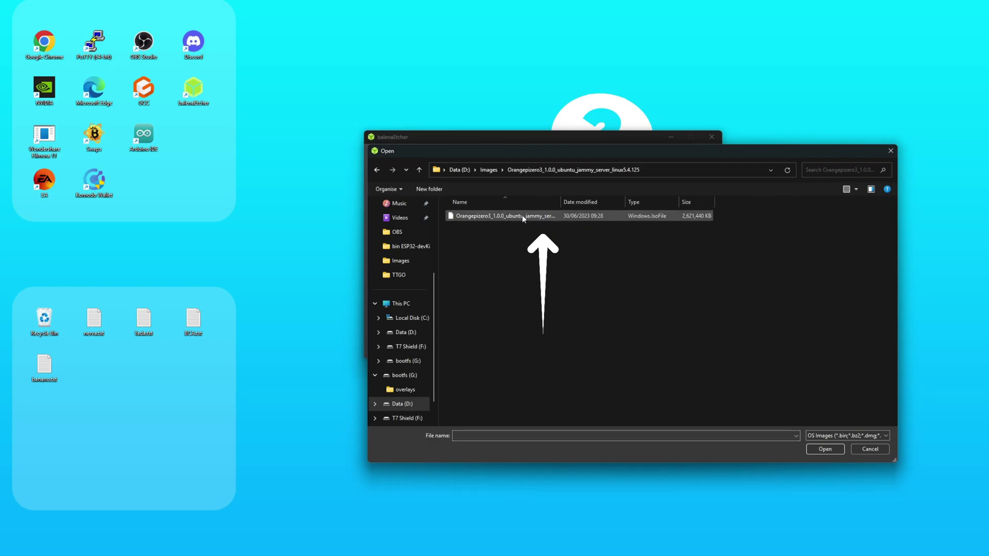
left_click(522, 217)
double_click(522, 217)
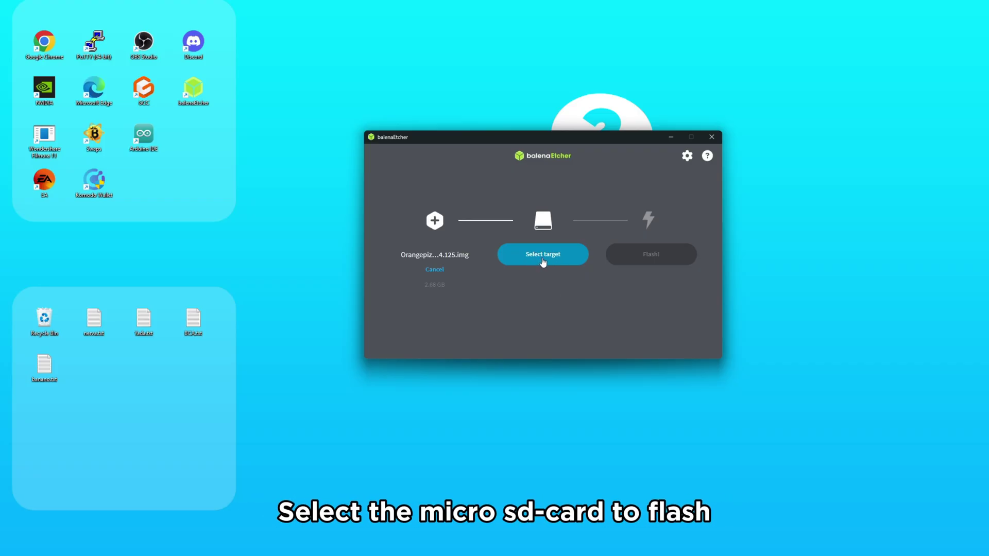
Step: Target the 62.5 GB SD card device and start flashing
left_click(543, 256)
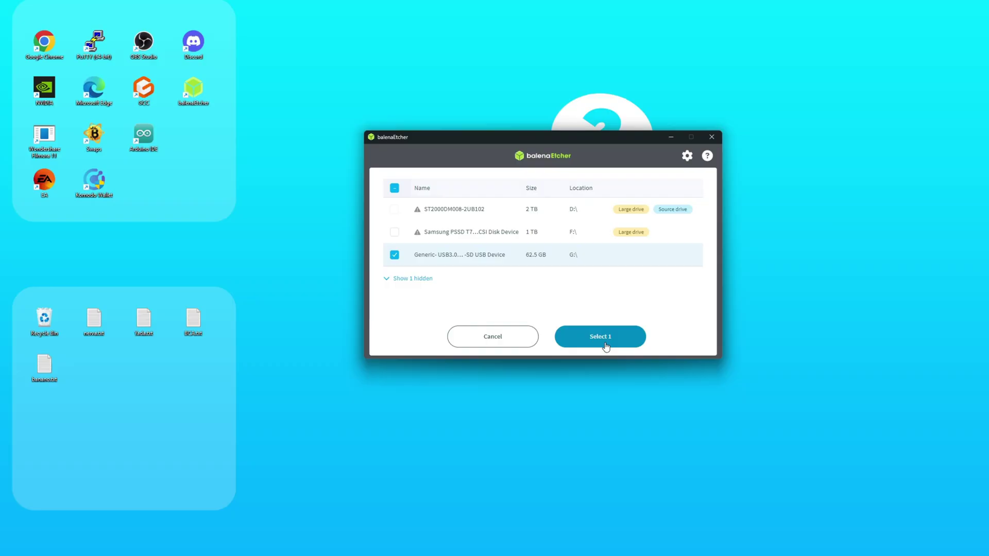
left_click(607, 345)
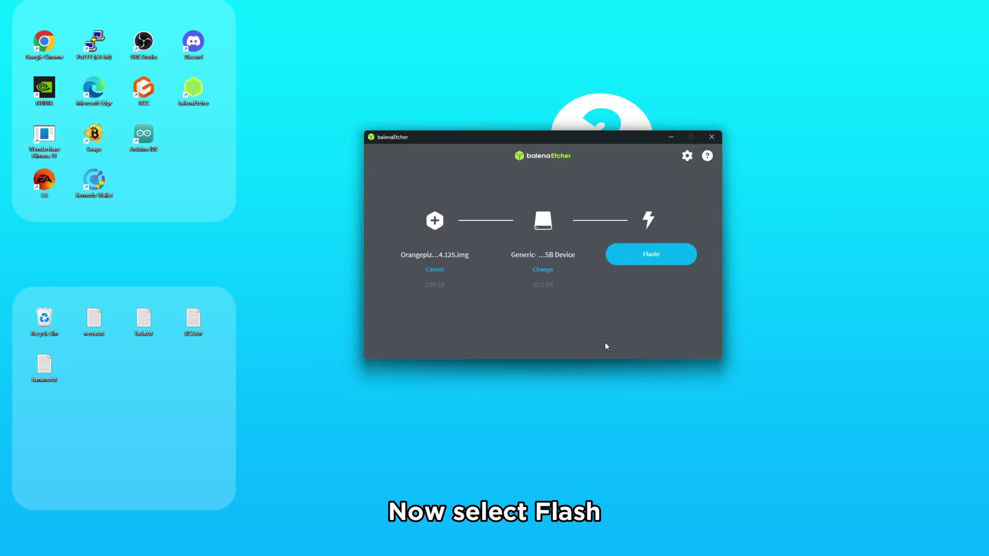
left_click(652, 266)
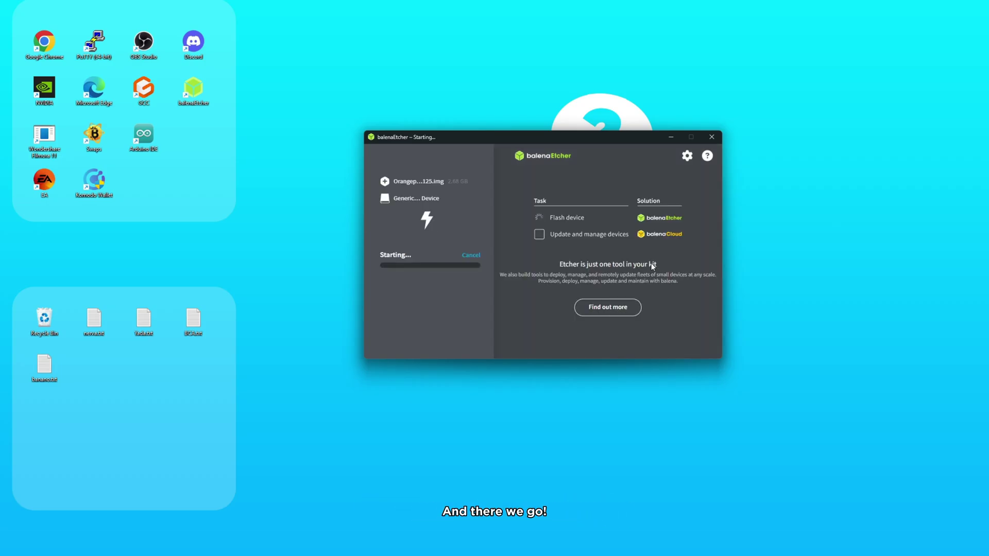
Step: Return to the balenaEtcher progress window while the flash completes
left_click(502, 324)
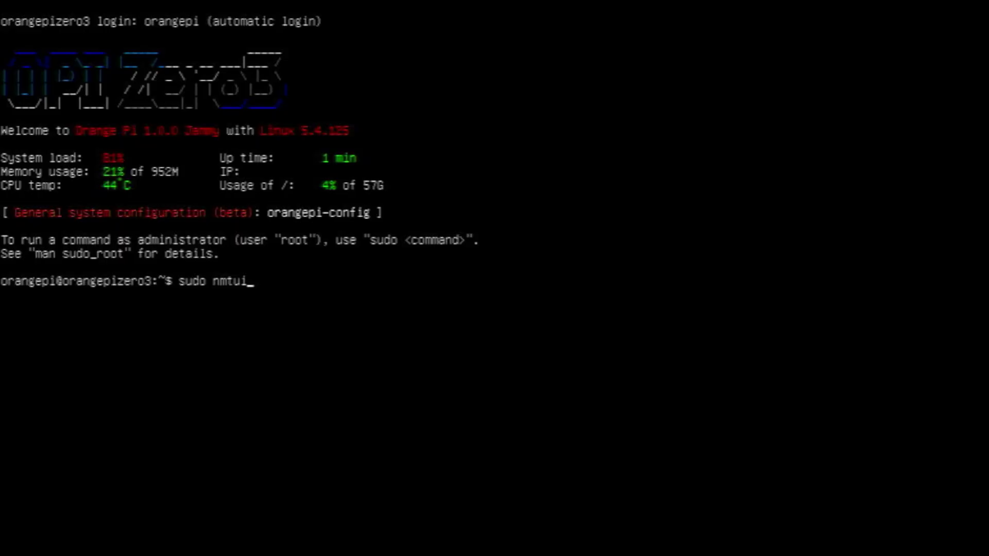
Step: Run sudo nmtui and connect to the 'Ons internet' Wi-Fi network with its password
key("Return")
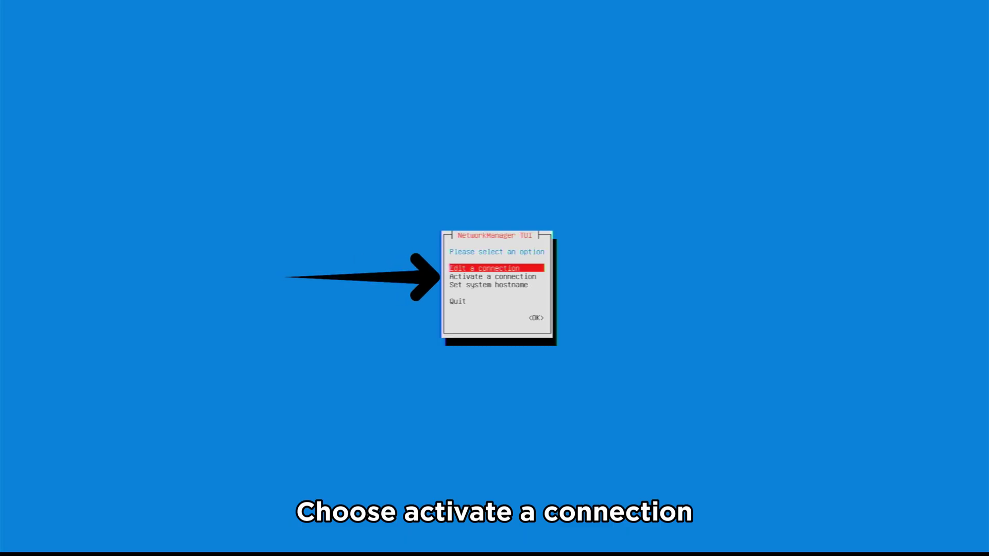
key("Down")
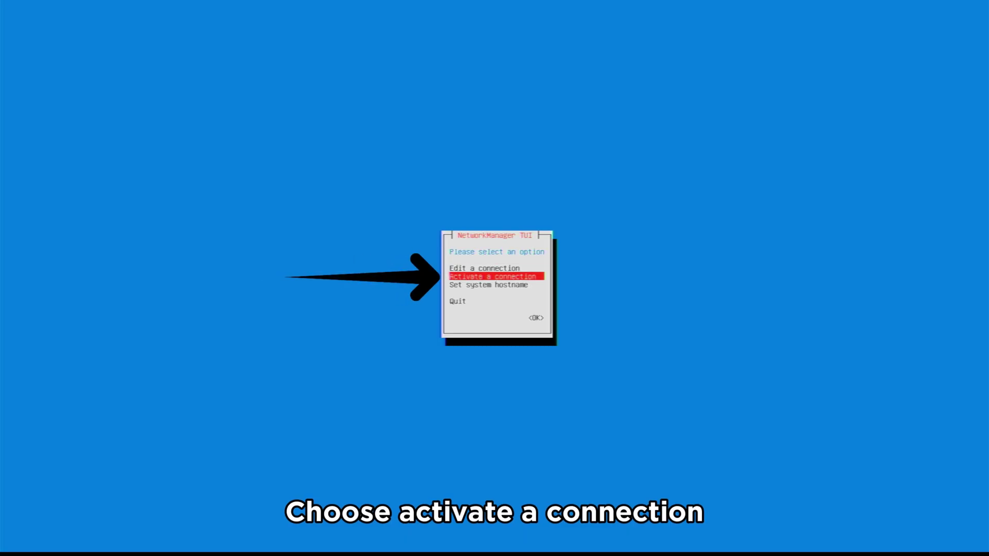
key("Return")
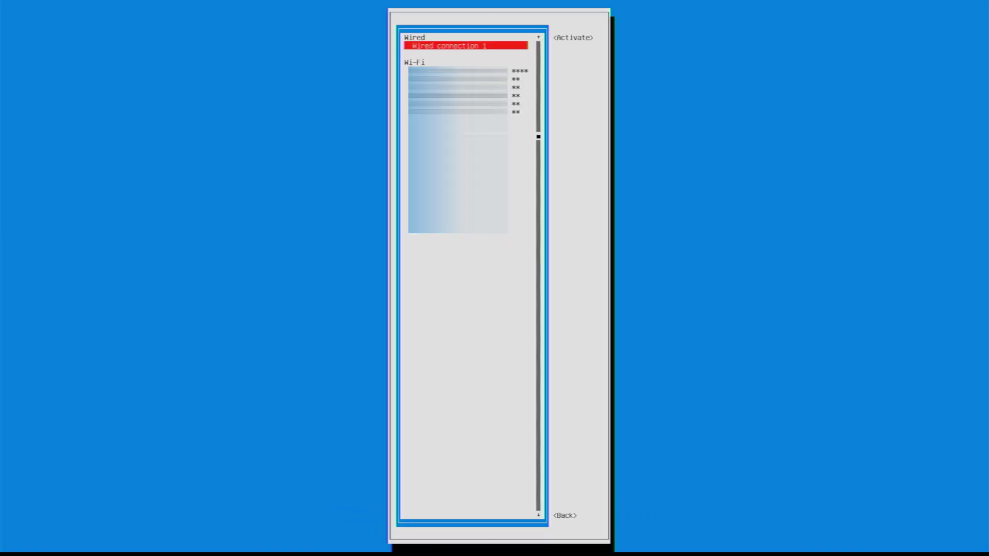
key("Down")
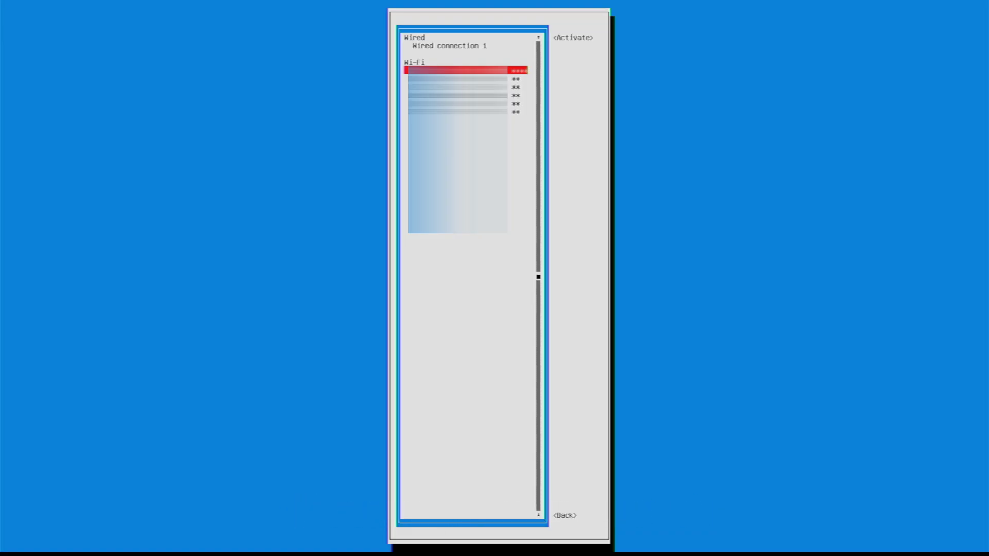
key("Return")
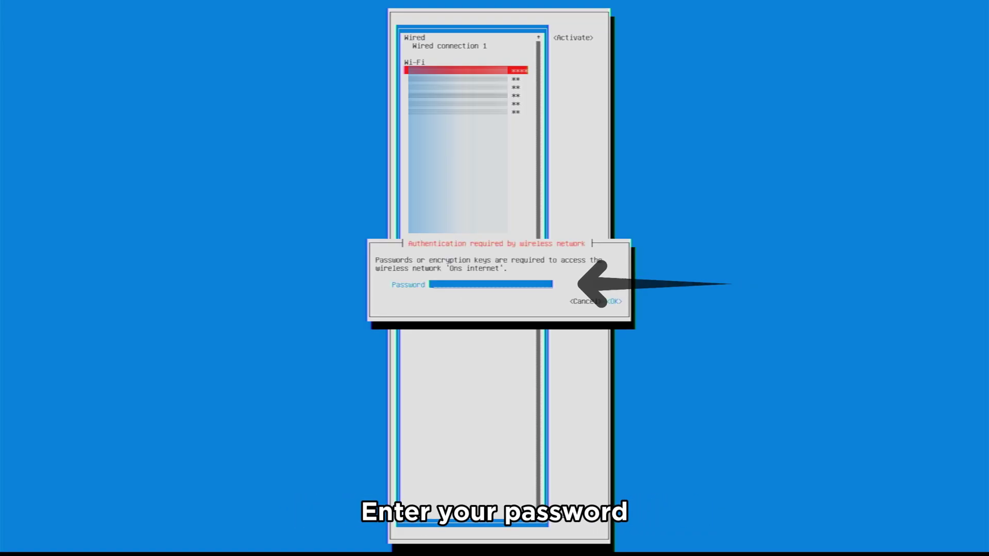
type("*")
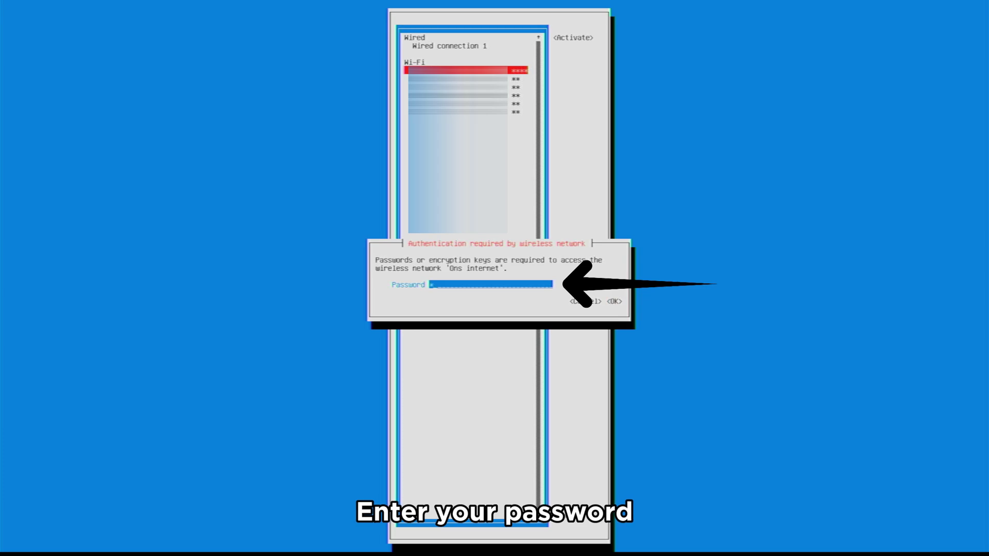
type("*")
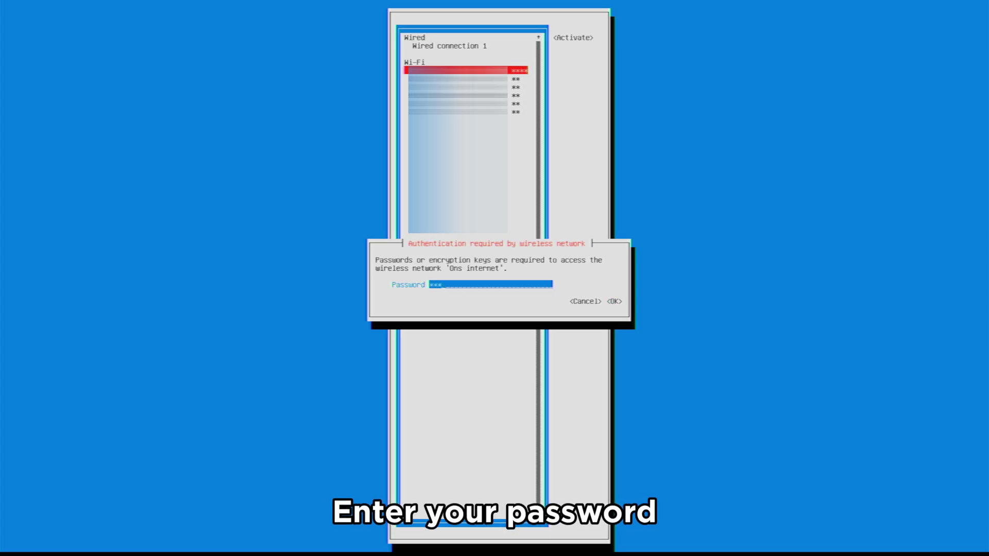
type("*")
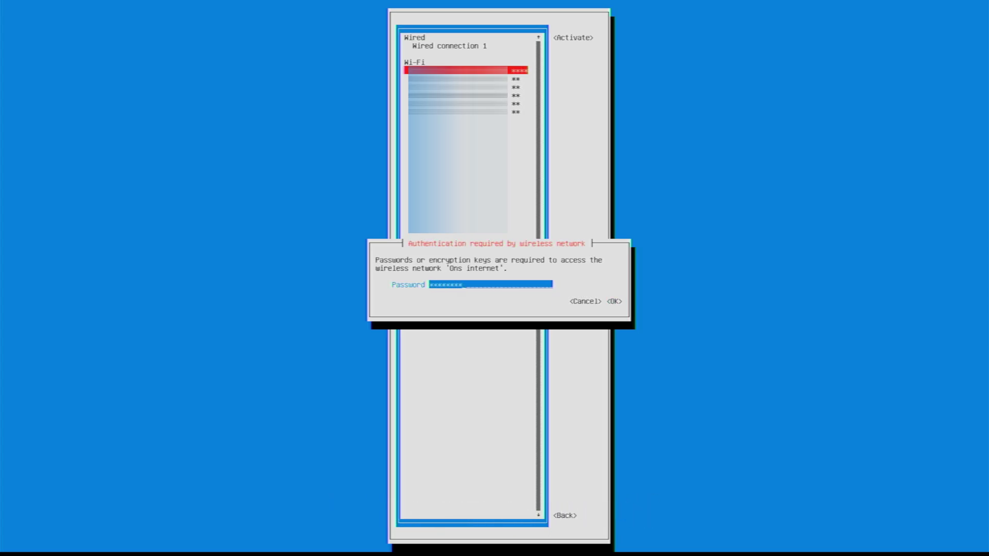
key("Return")
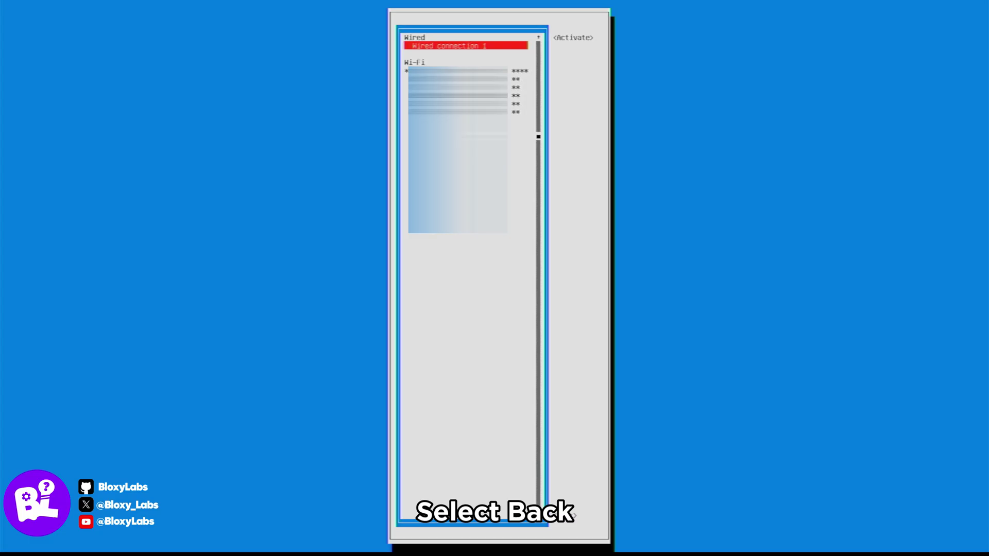
Step: Set the system hostname to orangepizero3-Spectre in nmtui
key("Tab")
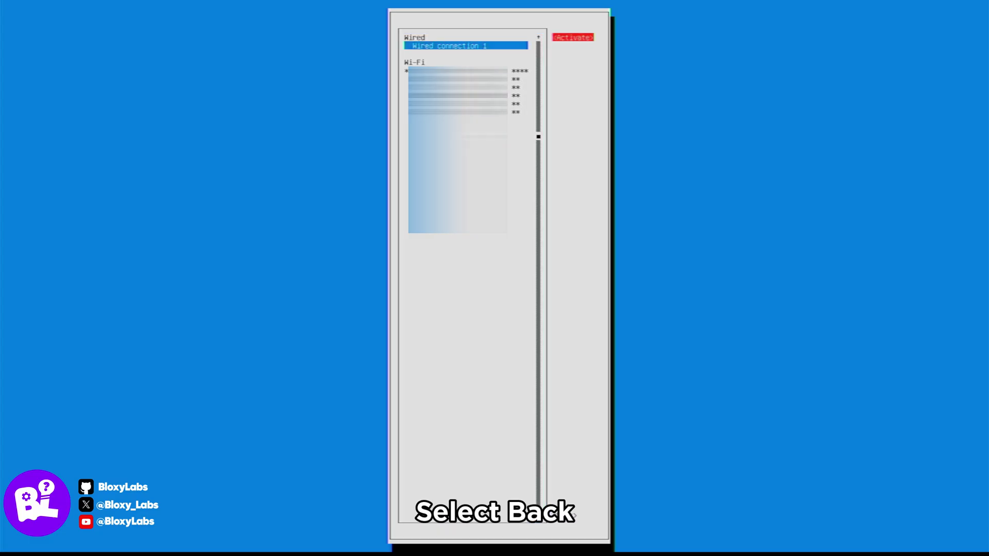
key("shift+Tab")
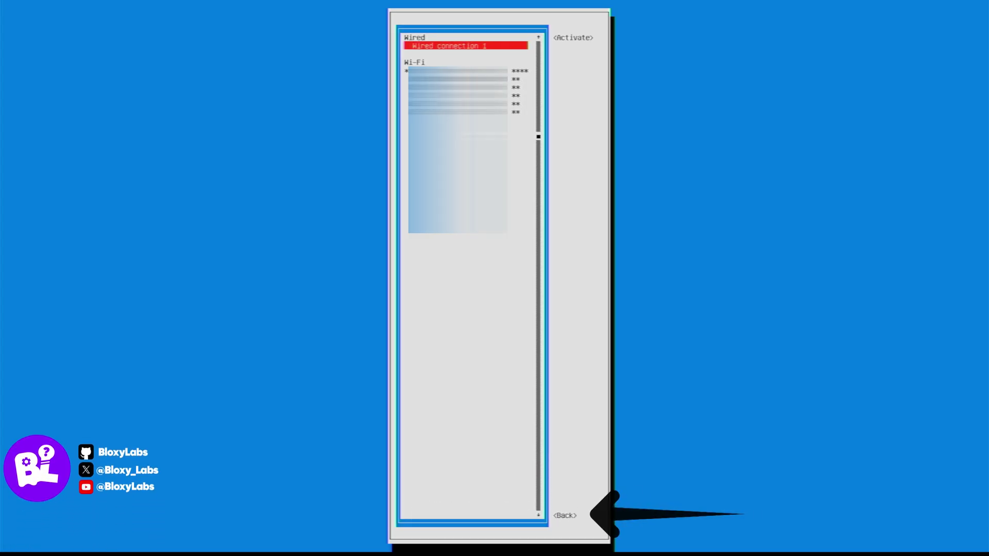
key("Tab")
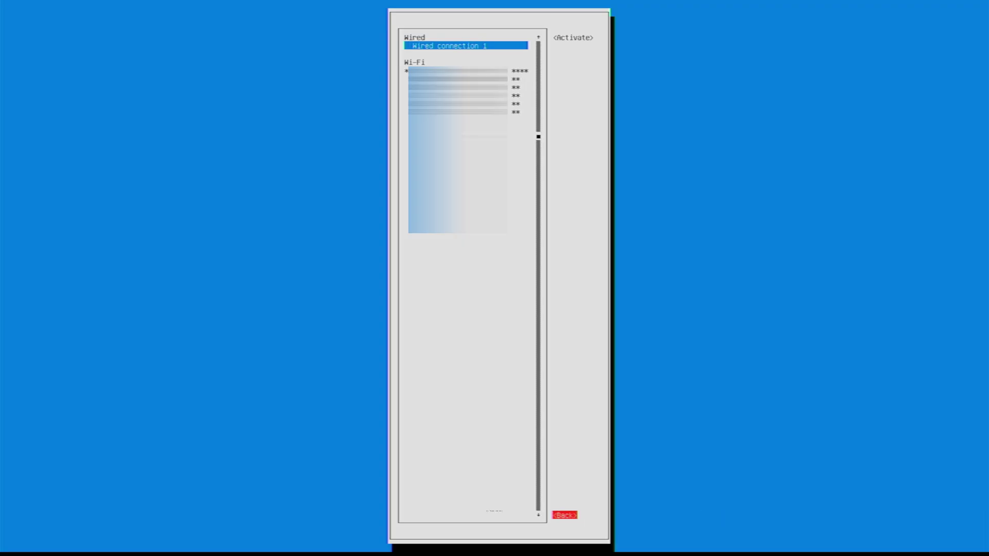
key("Return")
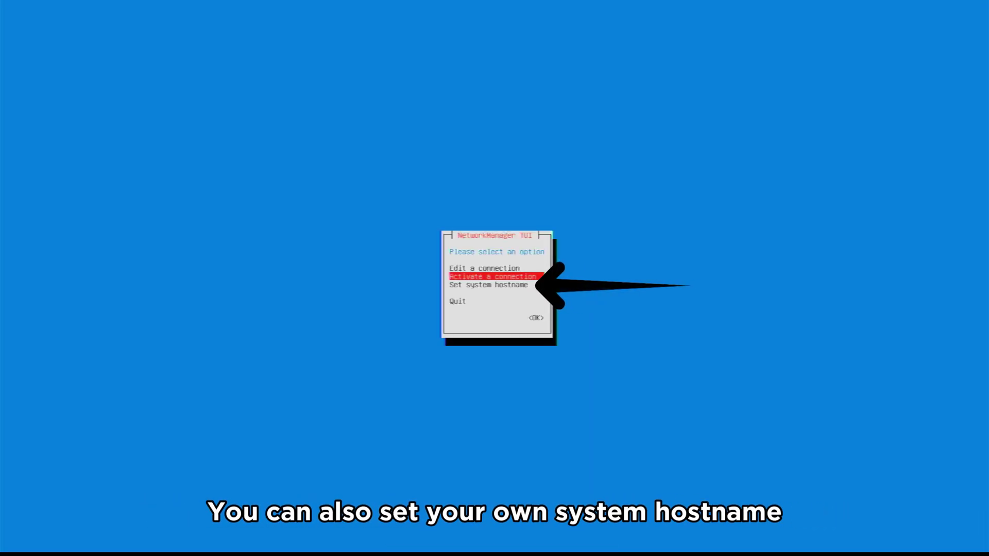
key("Down")
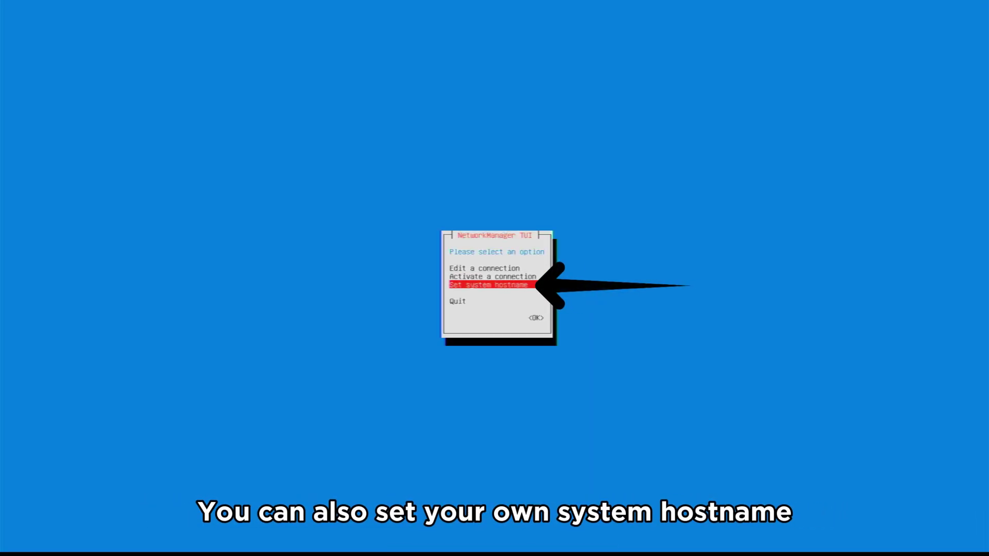
key("Return")
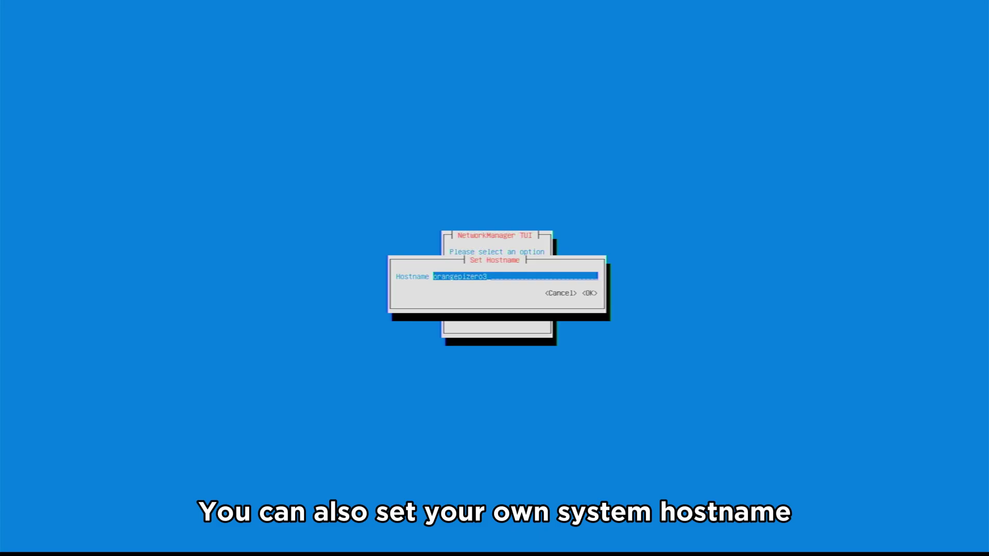
type("-")
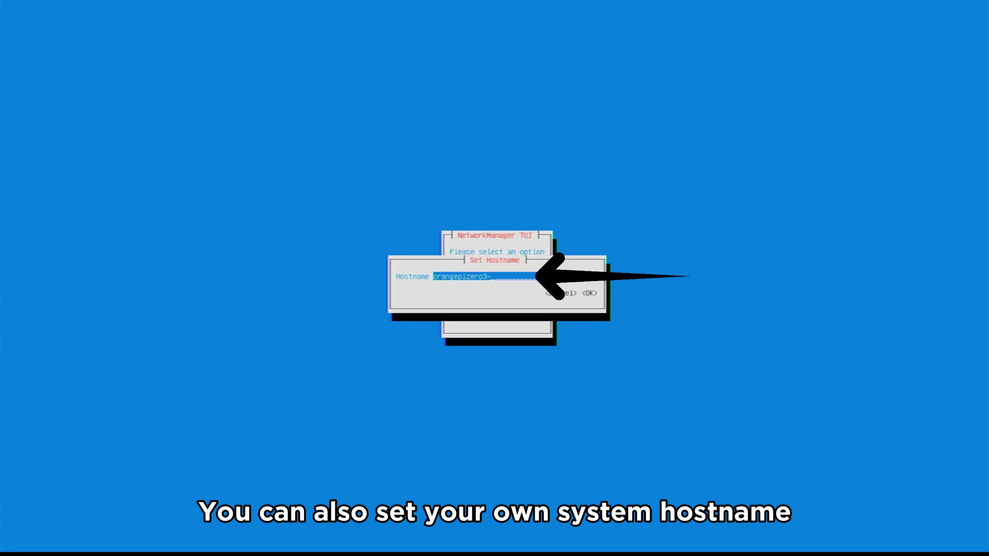
type("Spectre")
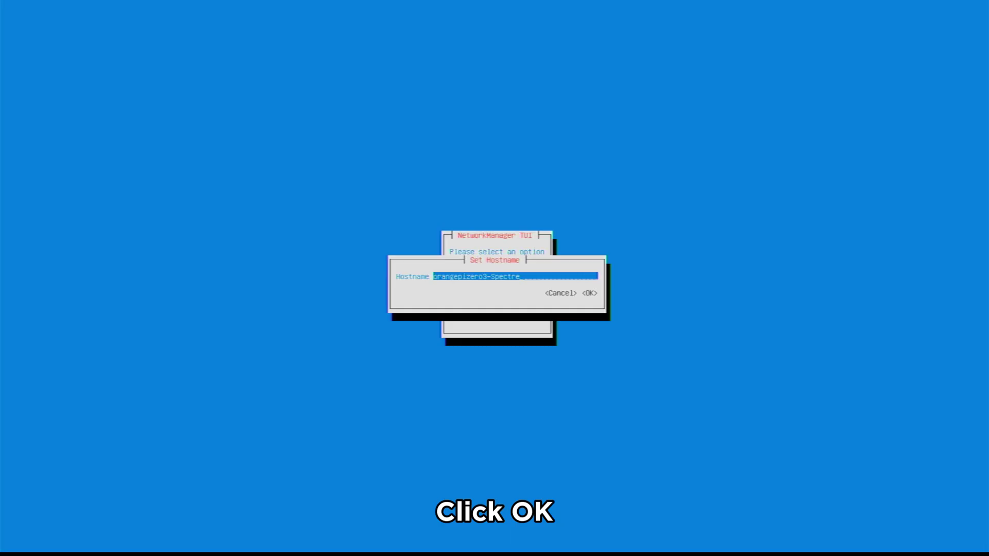
key("Tab")
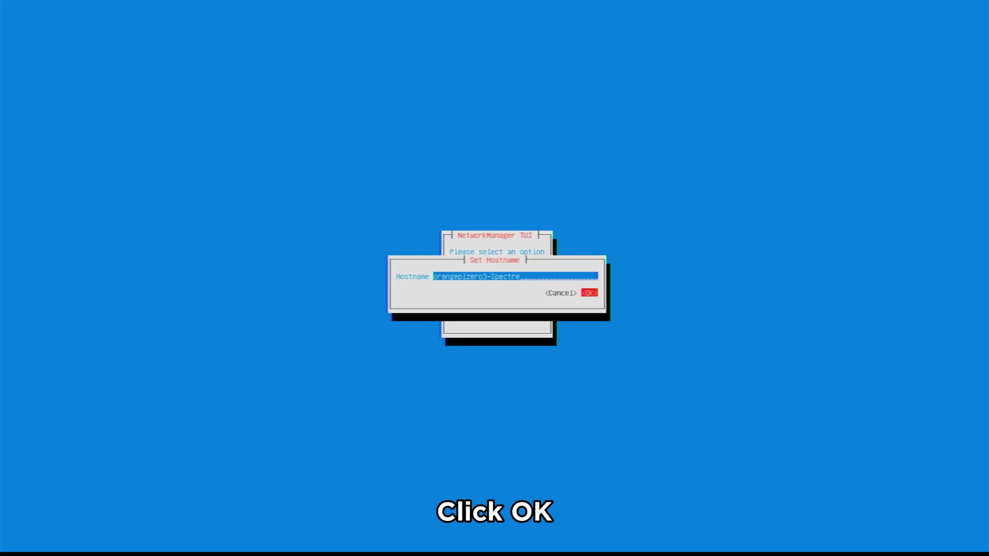
key("Return")
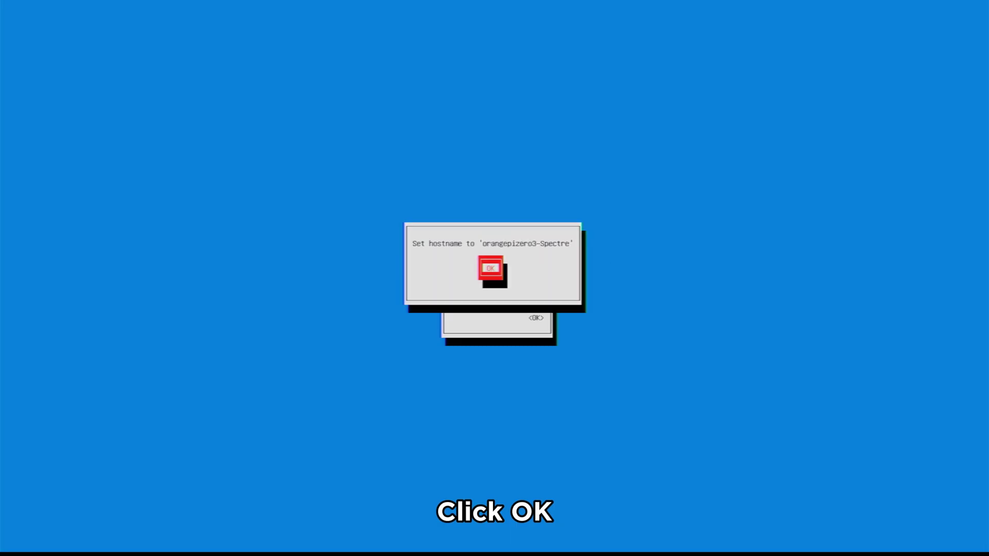
key("Return")
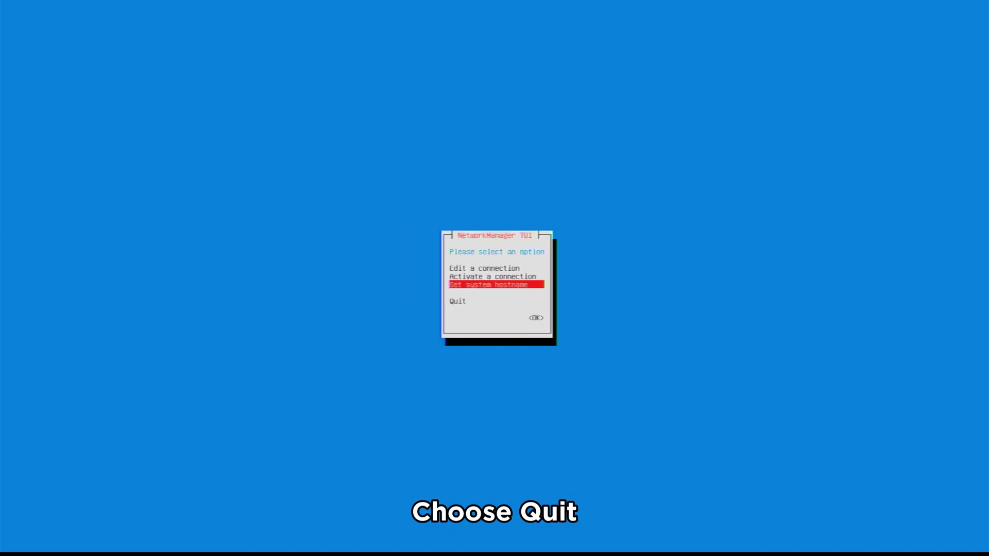
Step: Quit nmtui back to the shell prompt
key("Up")
key("Up")
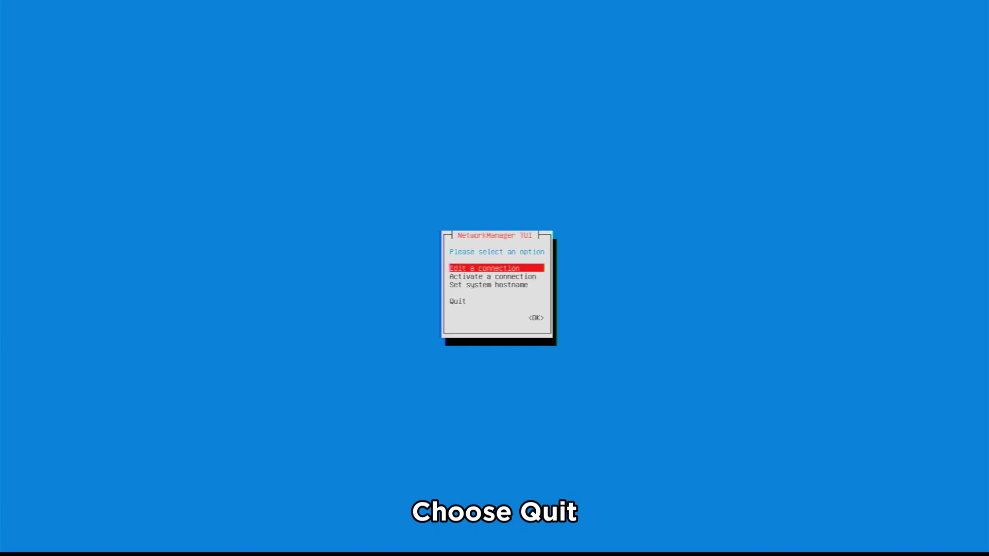
key("Down")
key("Down")
key("Down")
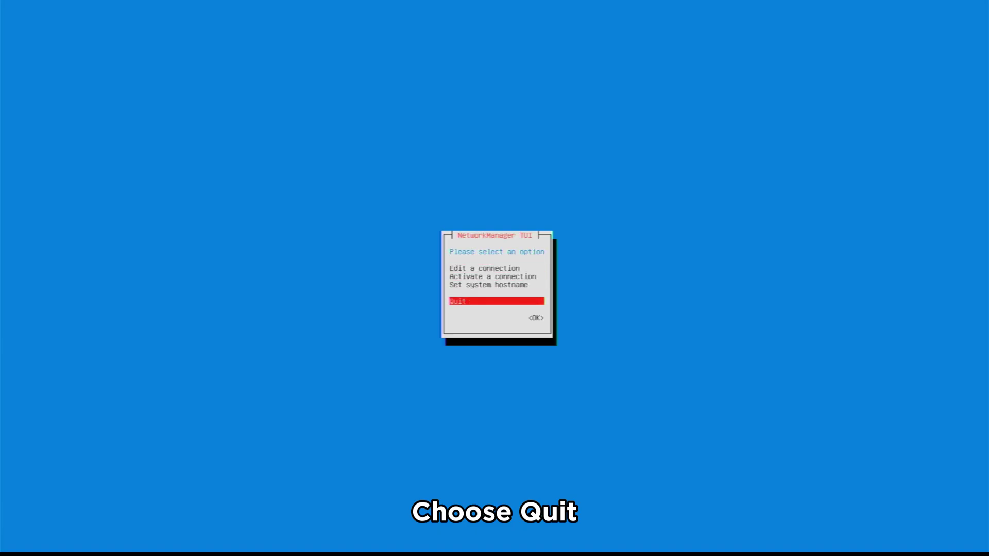
key("Tab")
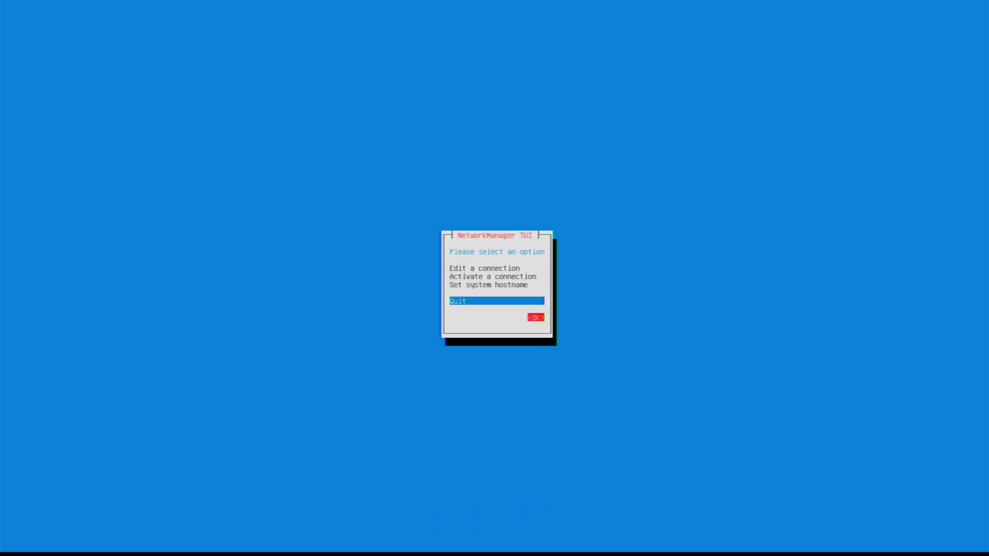
key("Return")
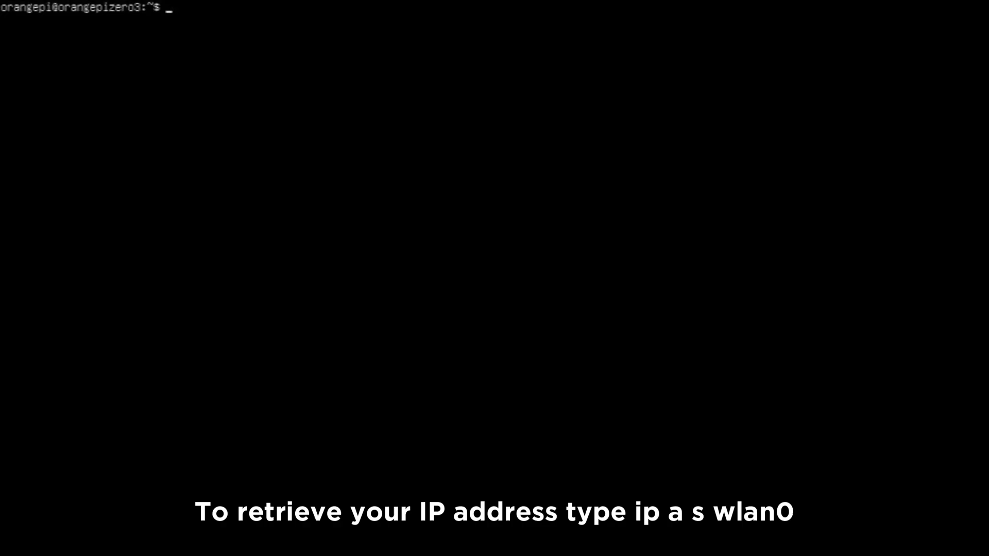
Step: Run ip a s wlan0 to read the board's address, 192.168.1.125
key("Return")
type("ip a s wlan0")
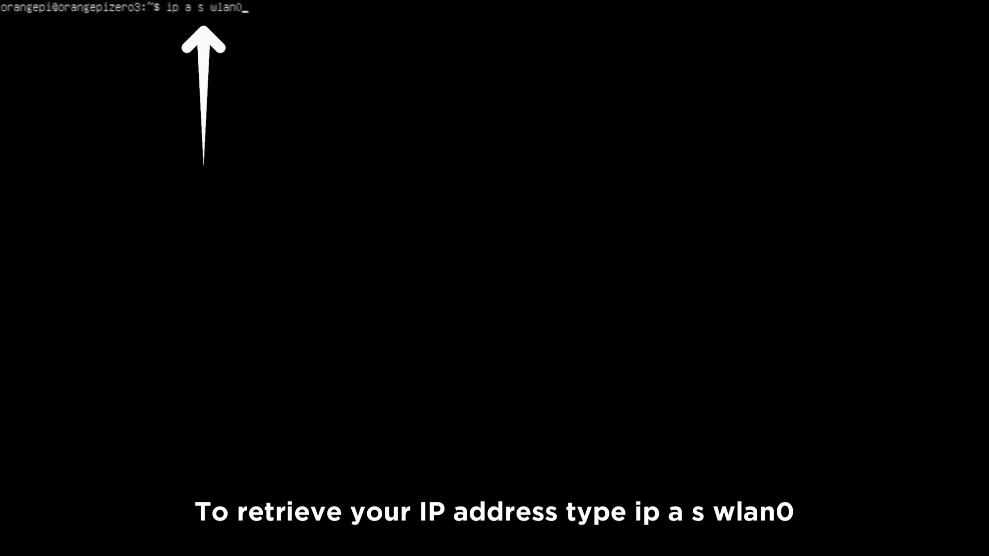
key("Return")
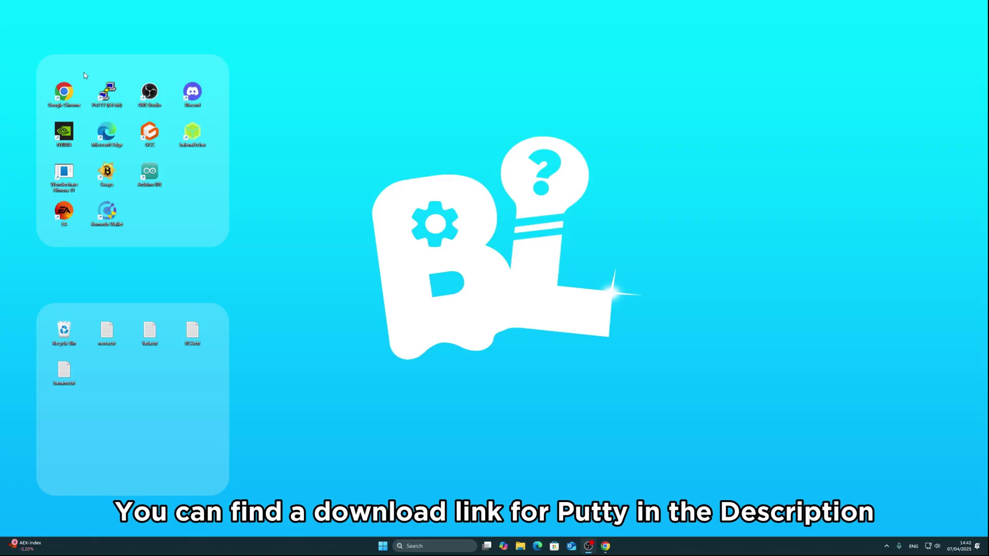
Step: Launch PuTTY from its desktop shortcut
double_click(106, 103)
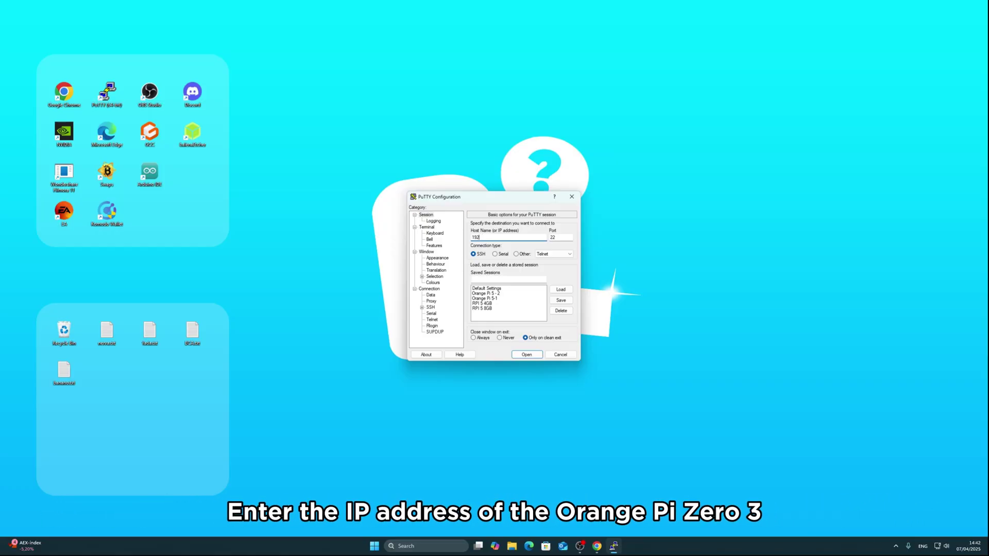
Step: Open an SSH session to host 192.168.1.125 on port 22
type("192.168.1.1")
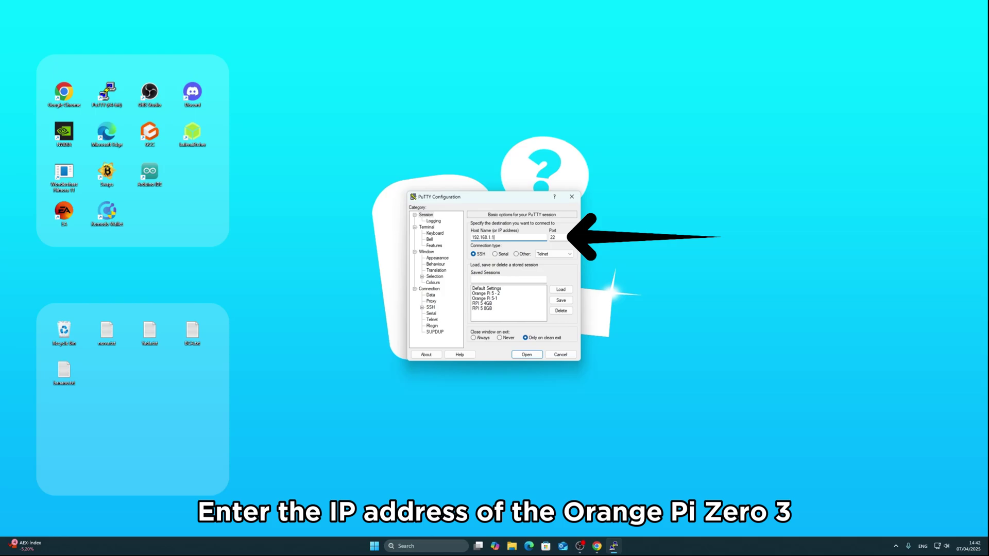
type("25")
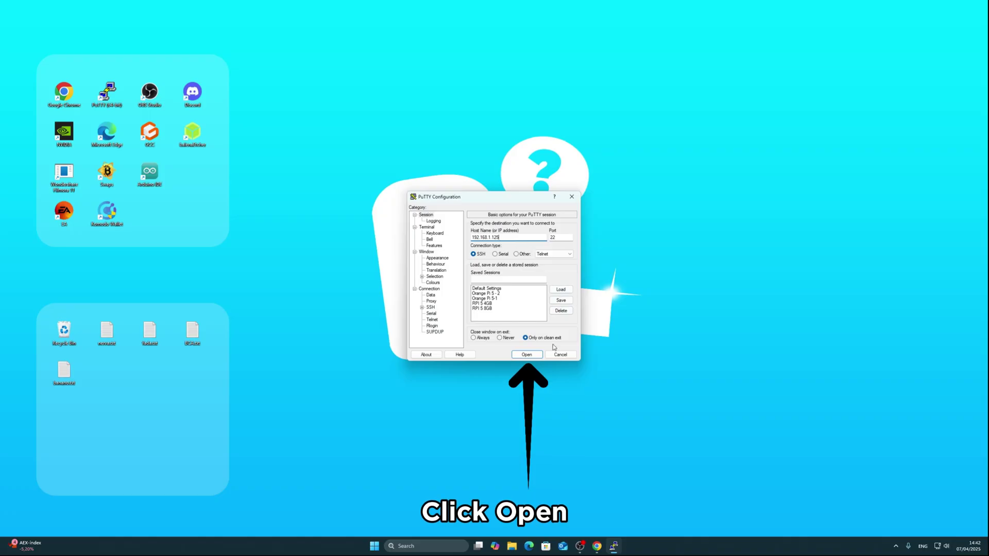
left_click(526, 354)
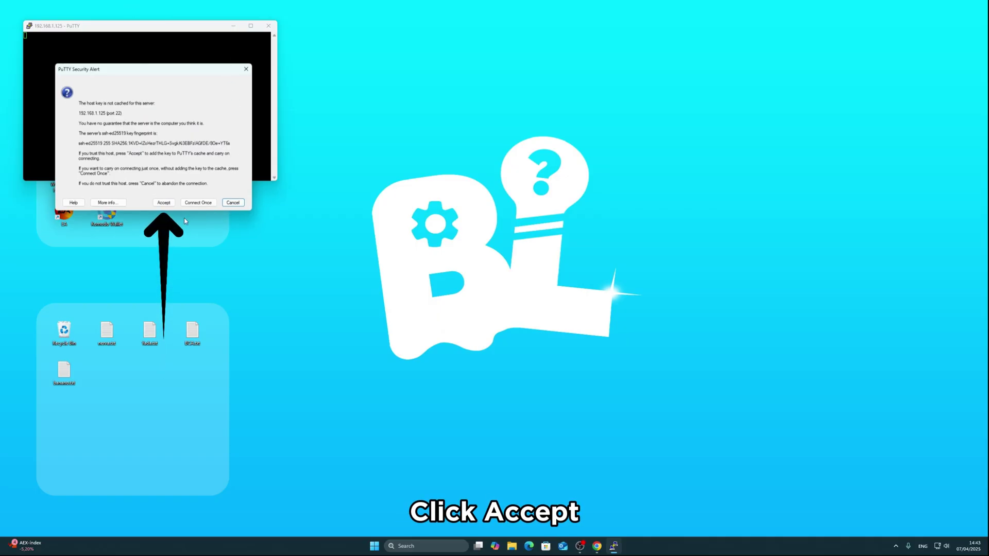
Step: Accept the board's SSH host key and log in as the default orangepi user
left_click(162, 202)
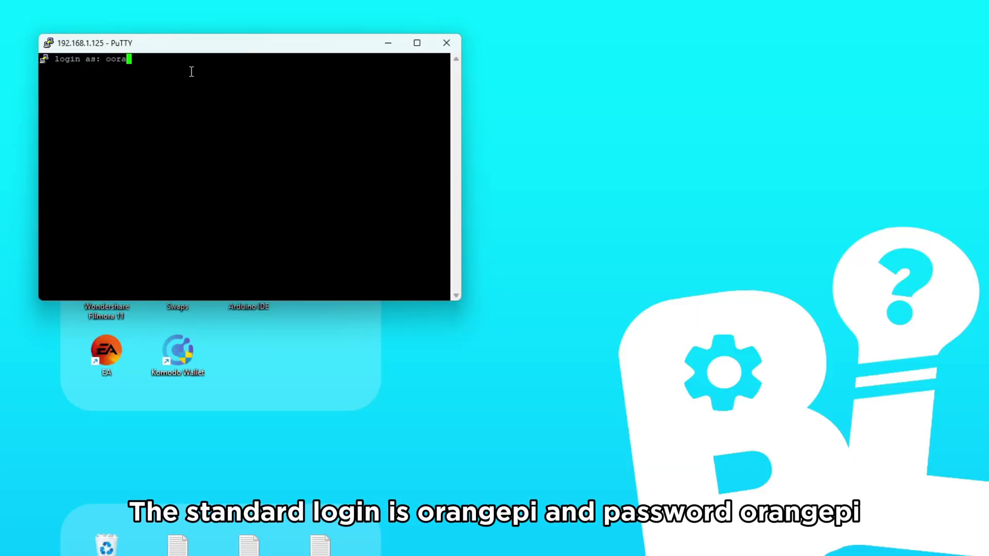
type("oo")
key("BackSpace")
type("rang")
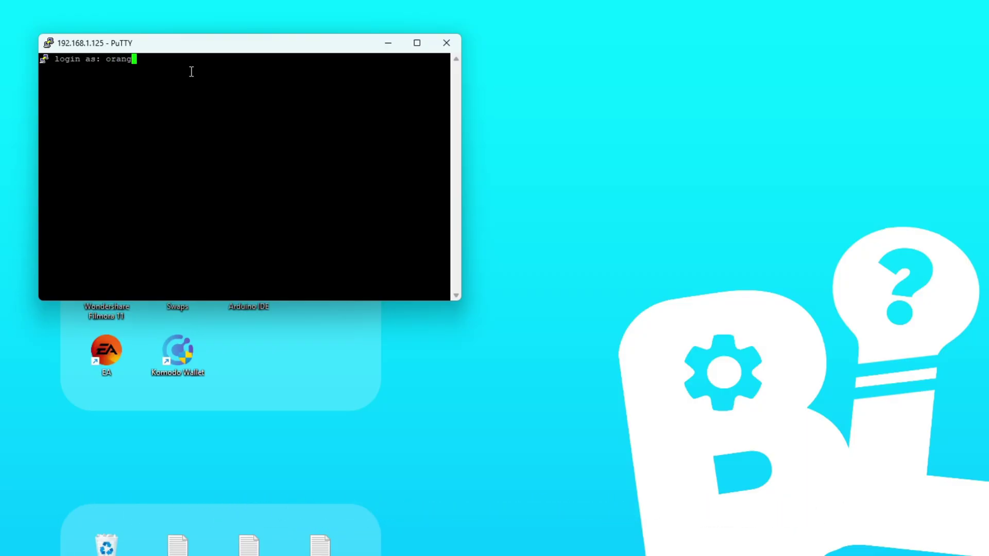
type("ep")
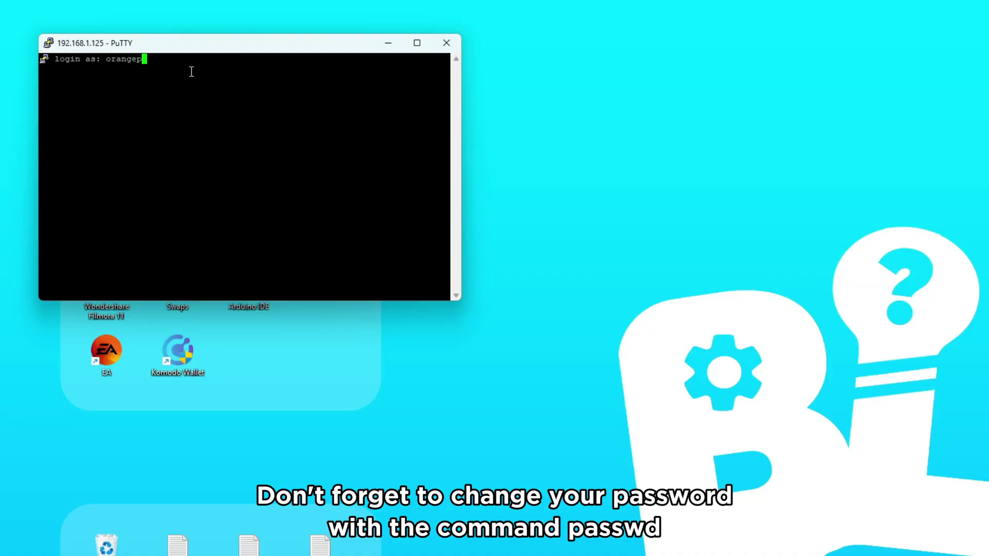
type("i")
key("Return")
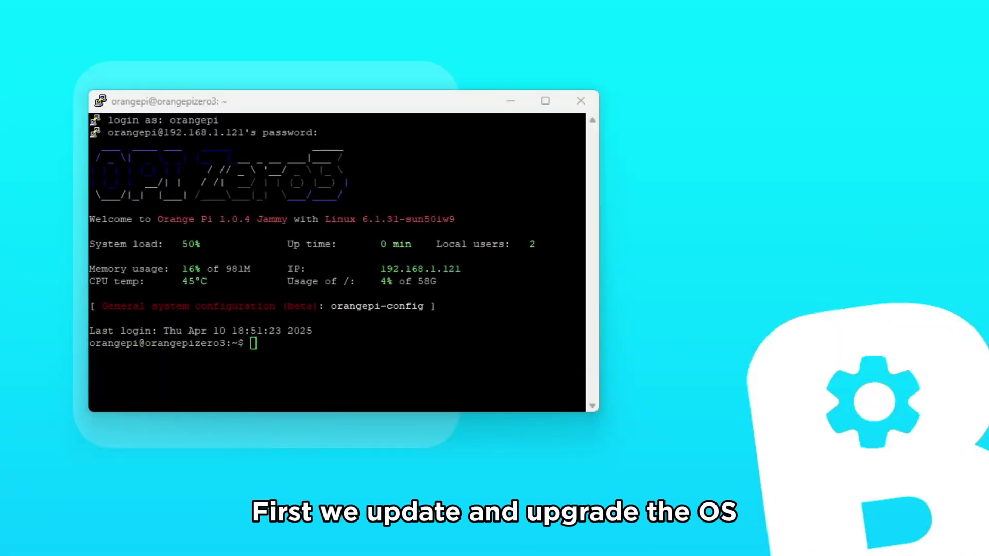
Step: Run sudo apt update on the Orange Pi, which reports 111 upgradable packages
left_click(291, 347)
type("s")
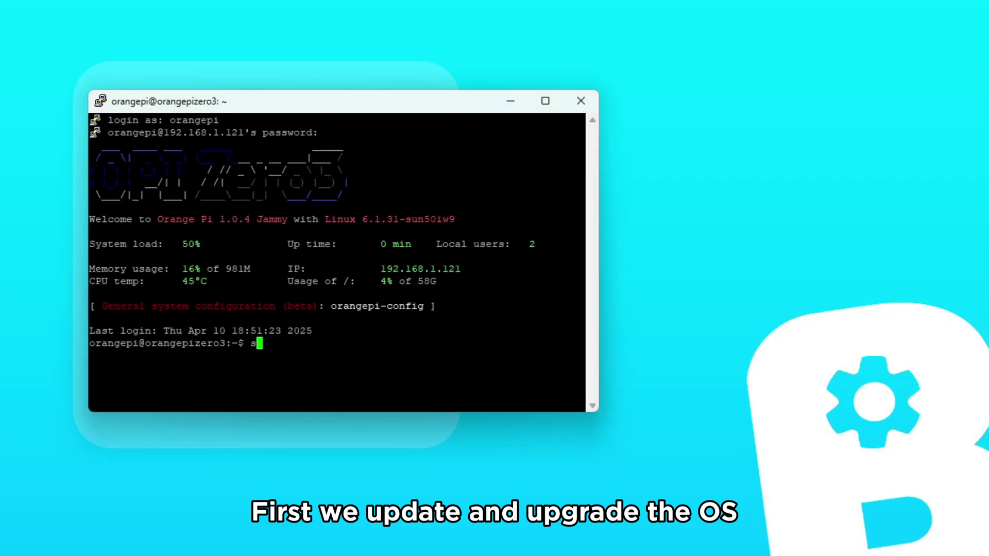
type("udo ap")
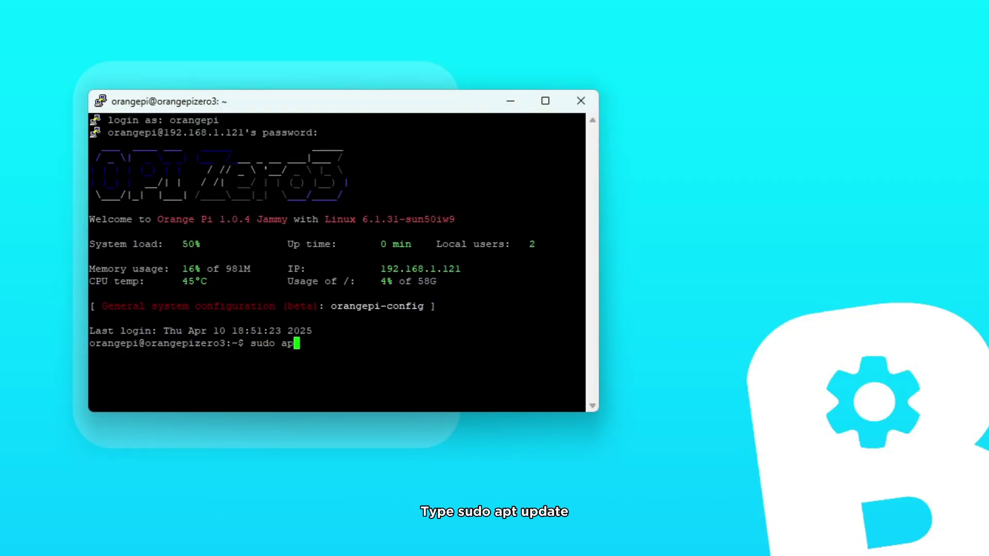
type("t up")
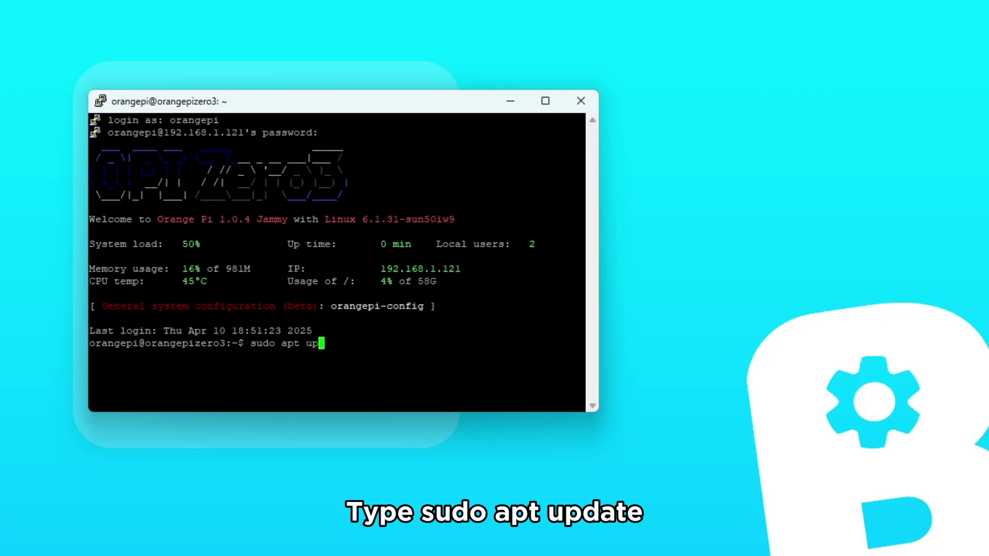
type("date")
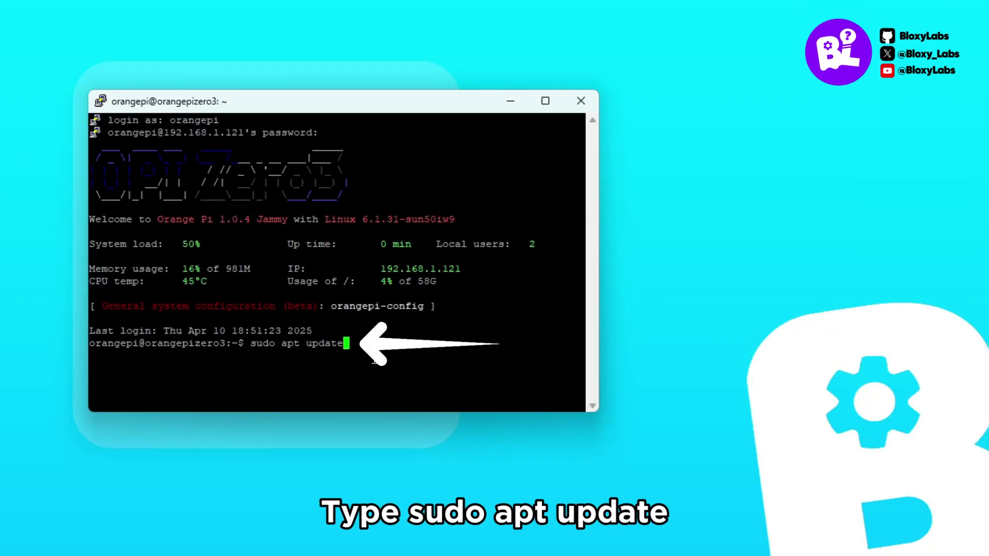
key("Return")
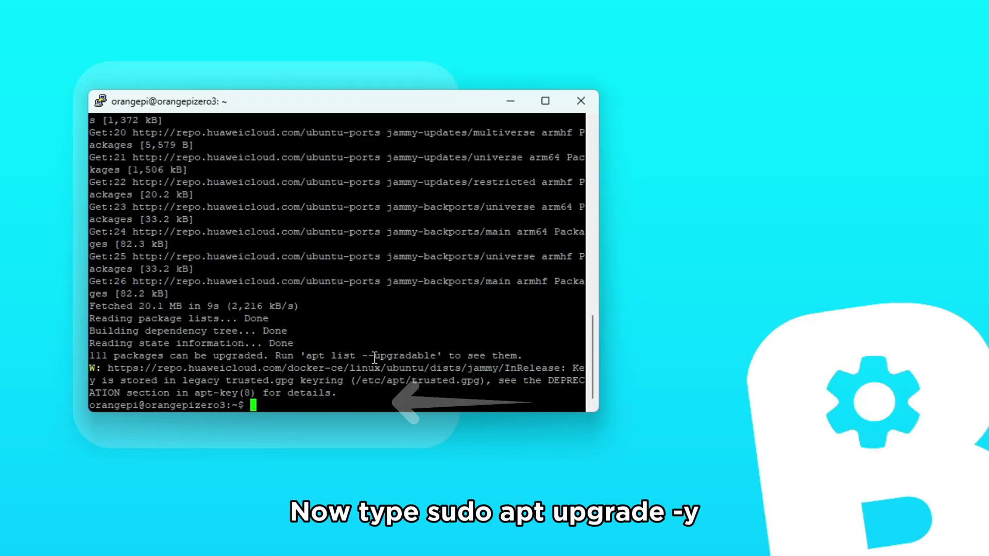
Step: Run sudo apt upgrade -y to upgrade all 111 packages, then start typing a reboot command
type("sudo apt")
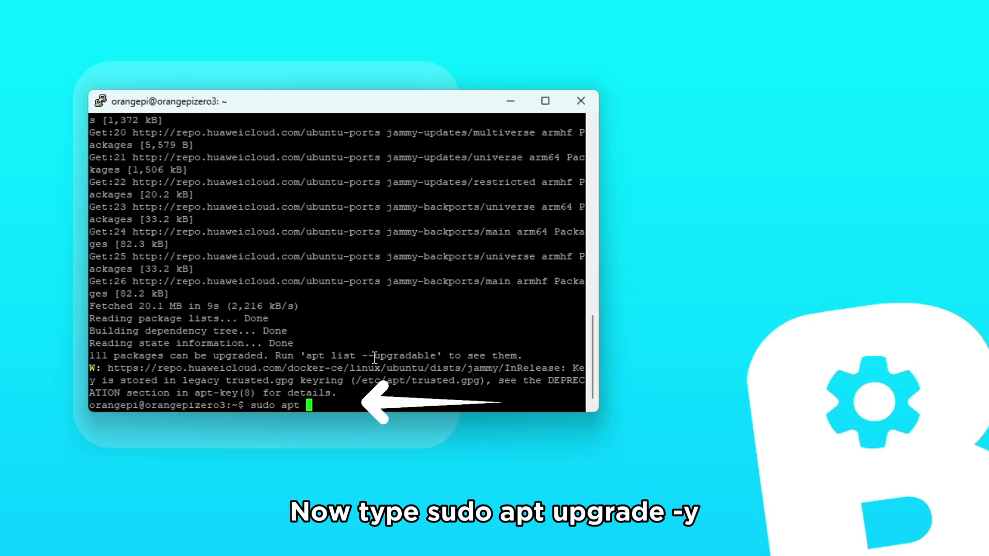
type(" upg")
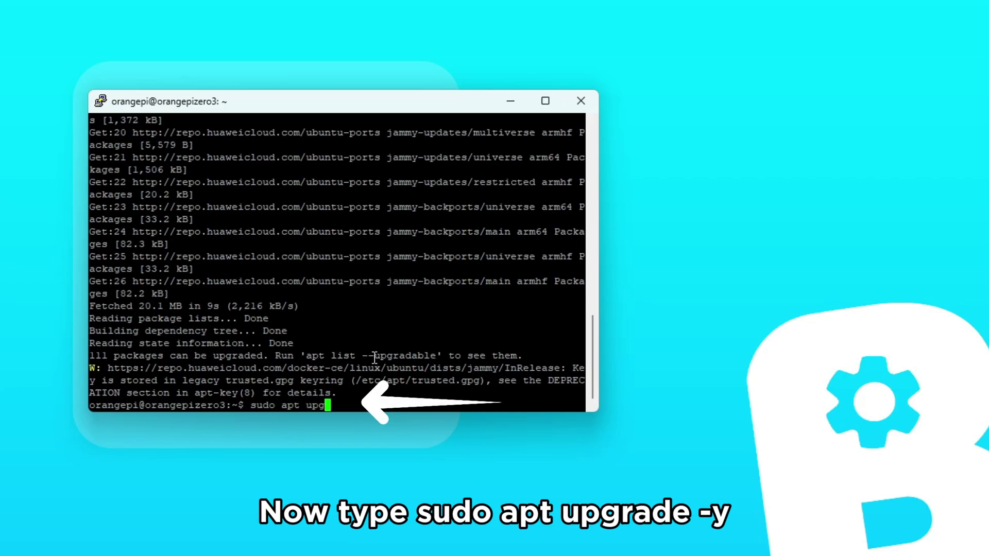
type("rade ")
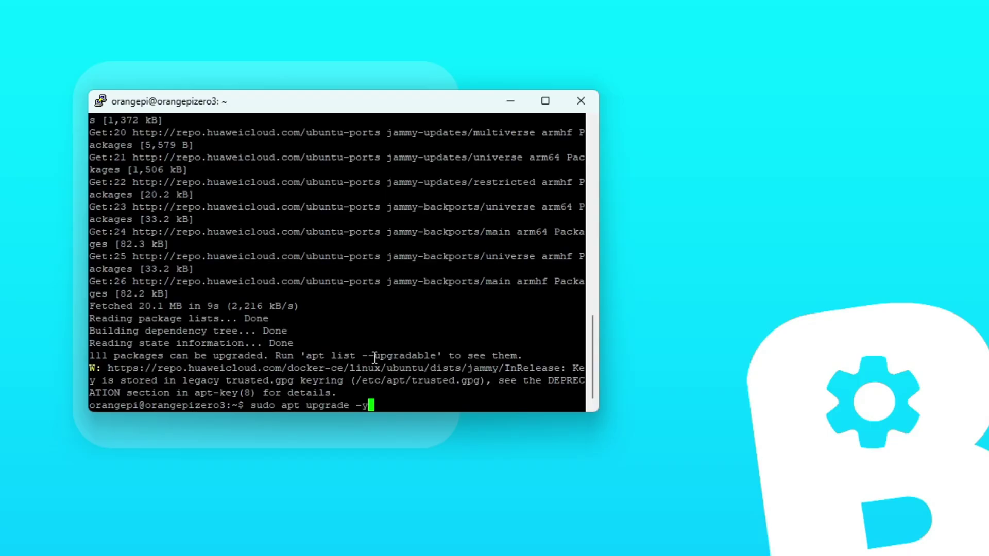
type("-y")
key("Return")
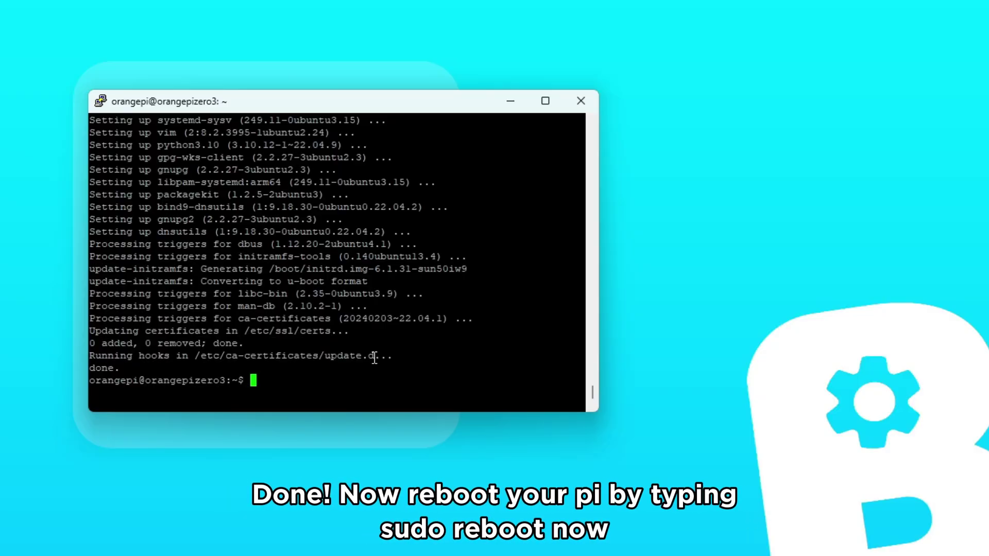
type("ssdo reboo")
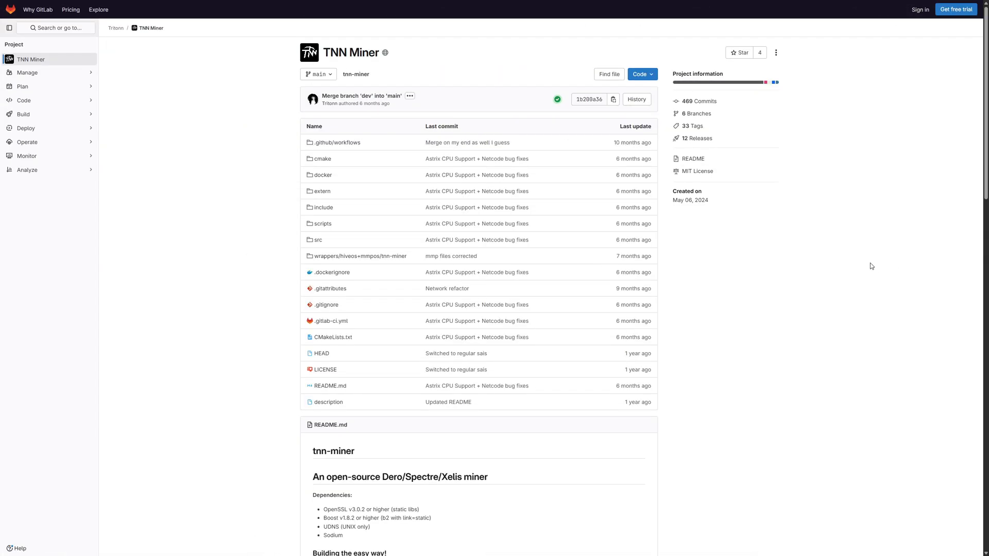
Step: Read through the TNN Miner README build instructions, then return to the top of the project page
scroll(814, 265, "down", 3)
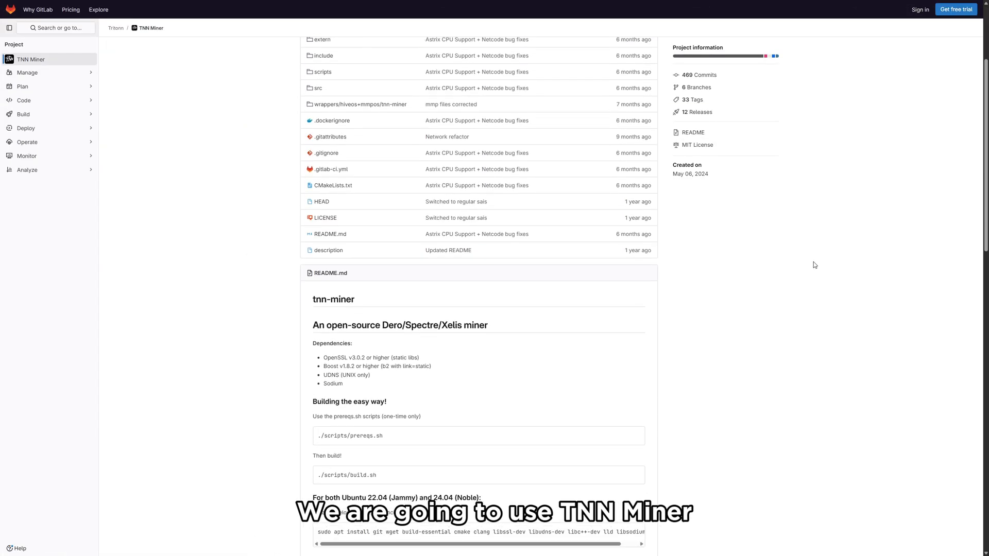
scroll(813, 264, "down", 2)
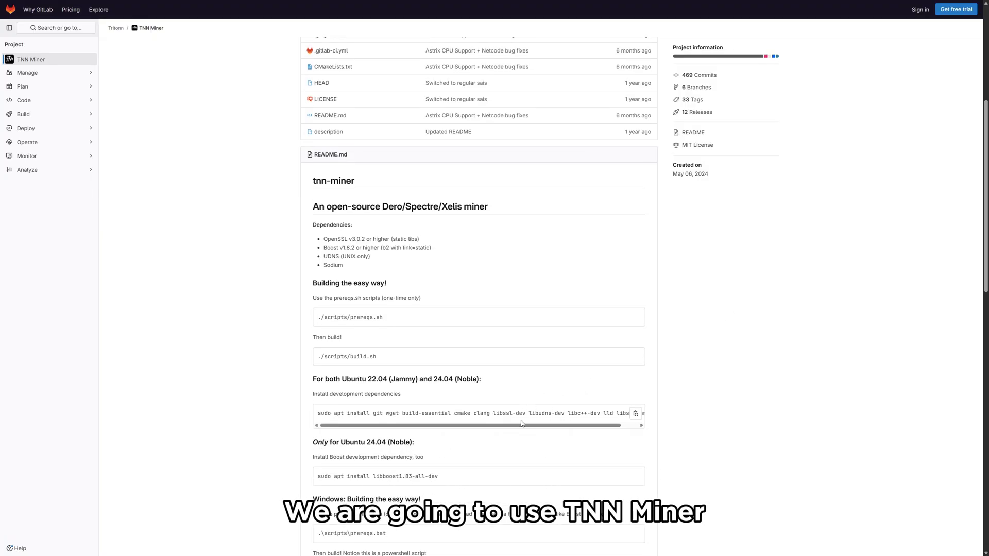
left_click_drag(522, 423, 584, 430)
scroll(536, 363, "down", 1)
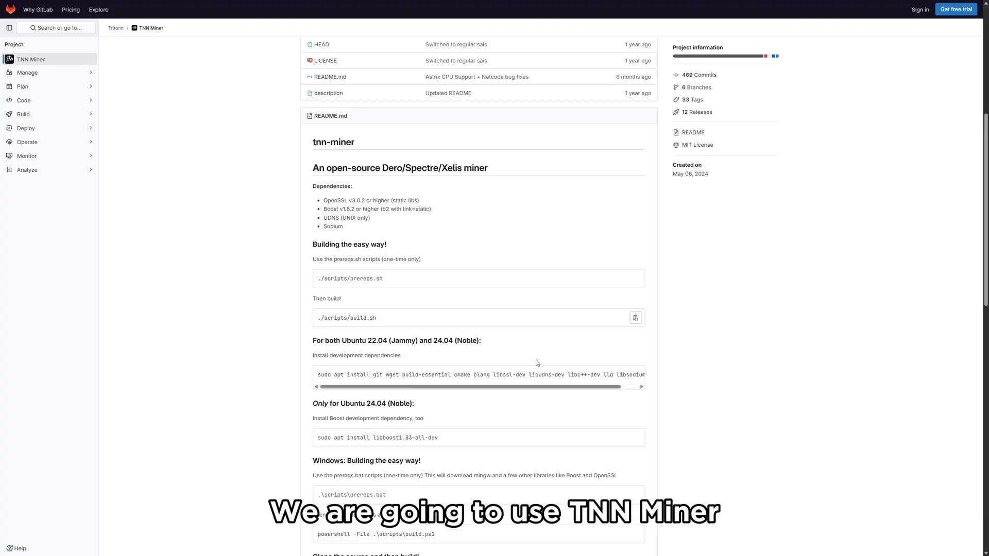
scroll(536, 364, "down", 3)
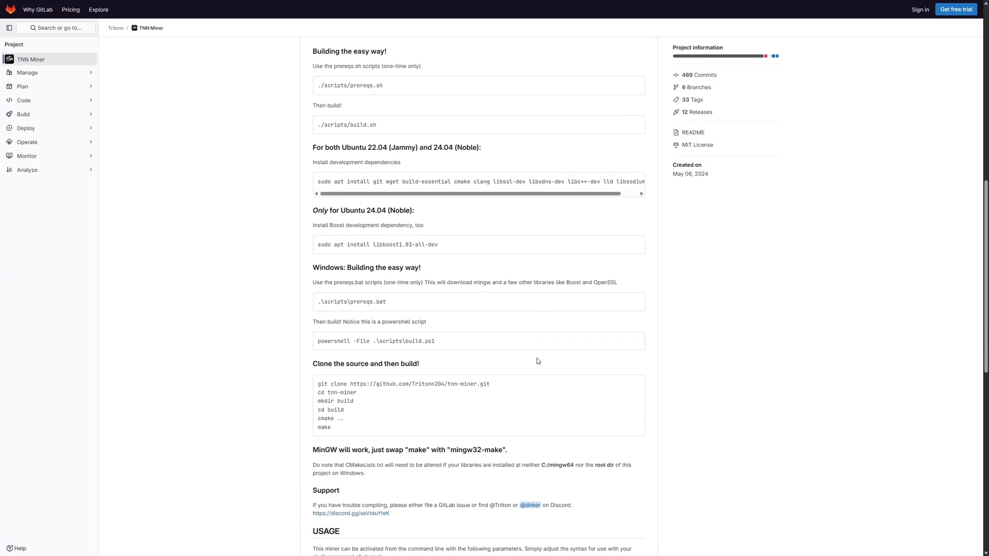
scroll(537, 361, "down", 3)
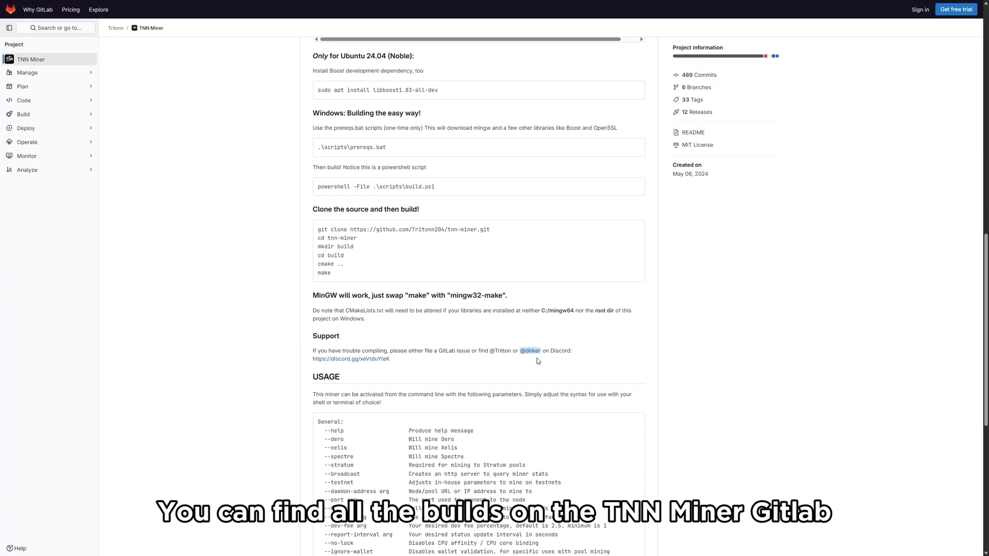
scroll(537, 357, "down", 2)
scroll(537, 357, "up", 6)
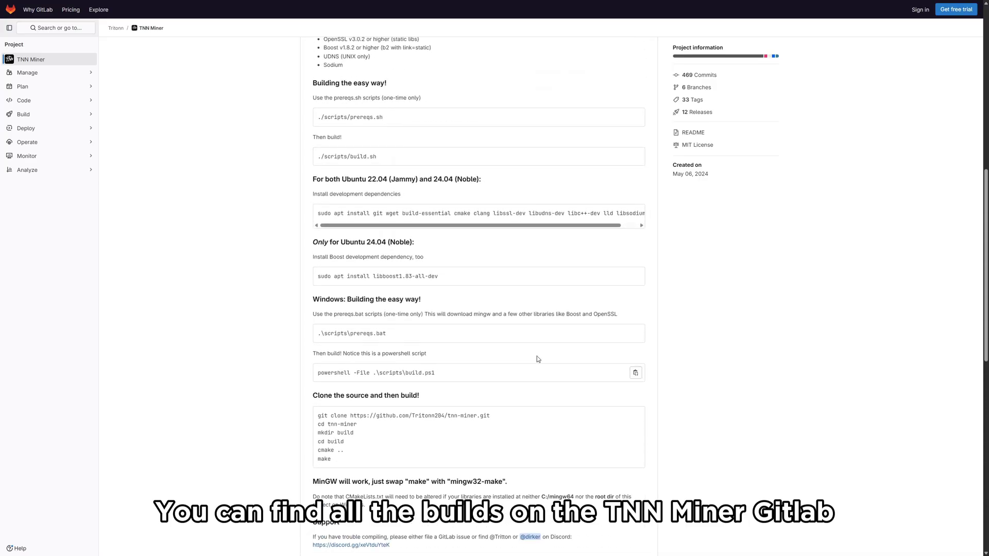
scroll(537, 357, "up", 8)
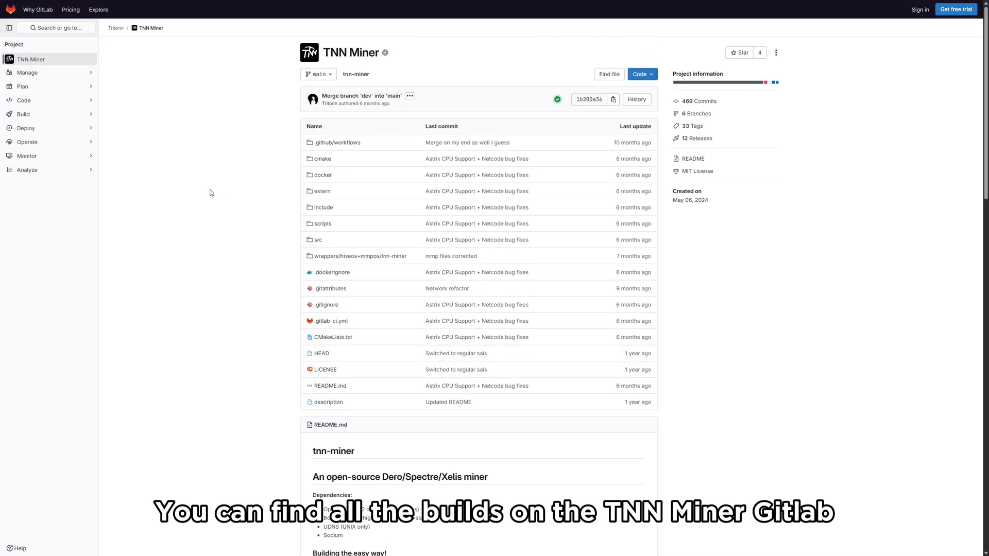
mouse_move(51, 130)
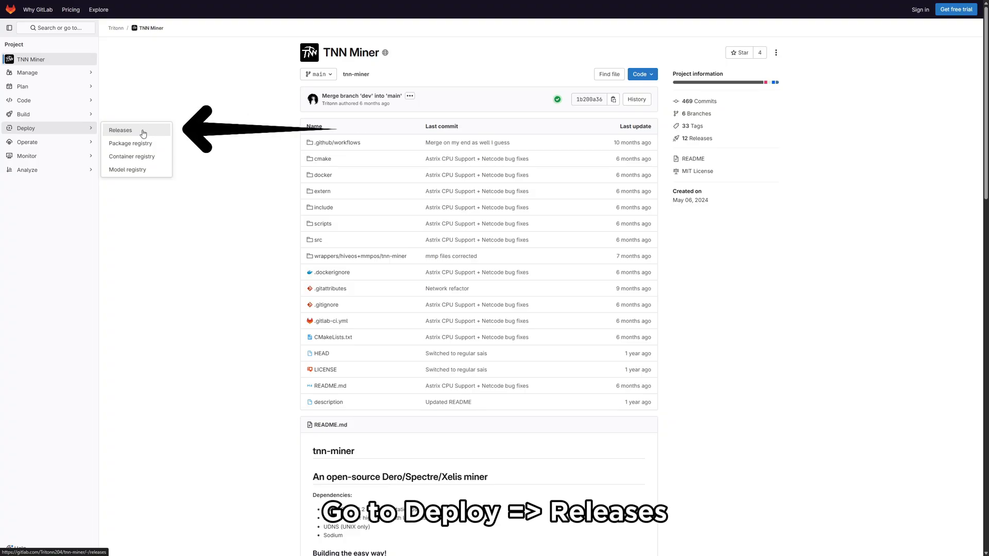
Step: Open the TNN Miner Releases page and locate the Release 0.4.3-r2 heading
left_click(143, 134)
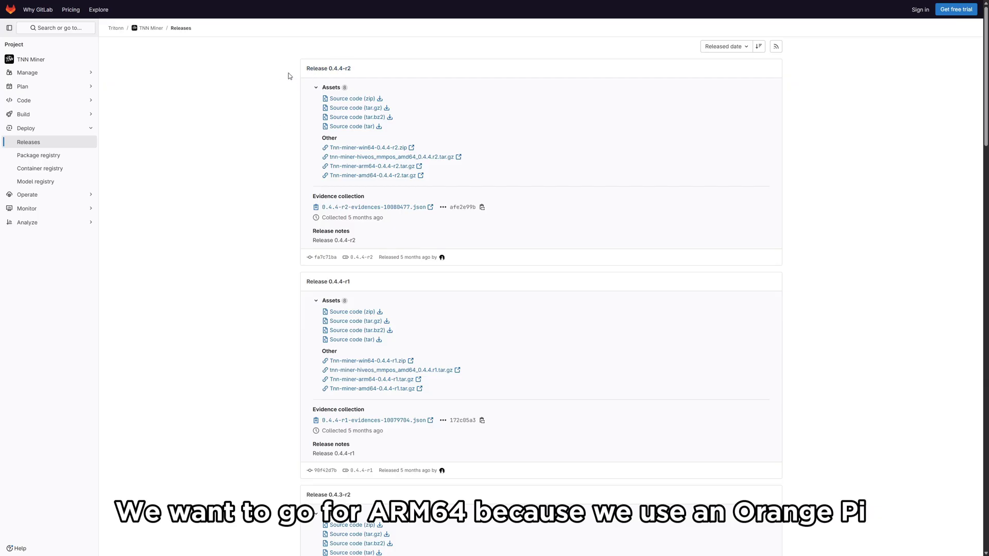
scroll(267, 94, "down", 4)
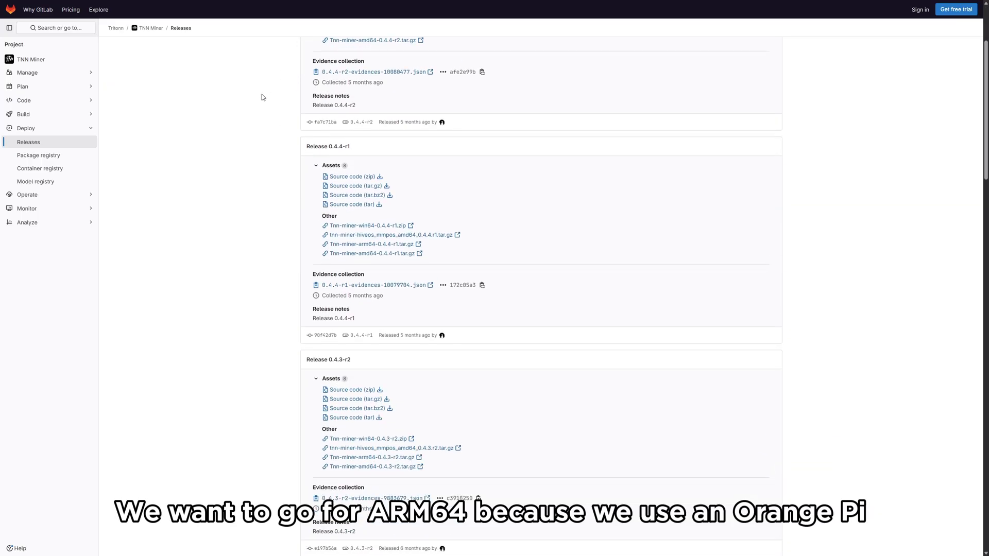
scroll(252, 158, "down", 3)
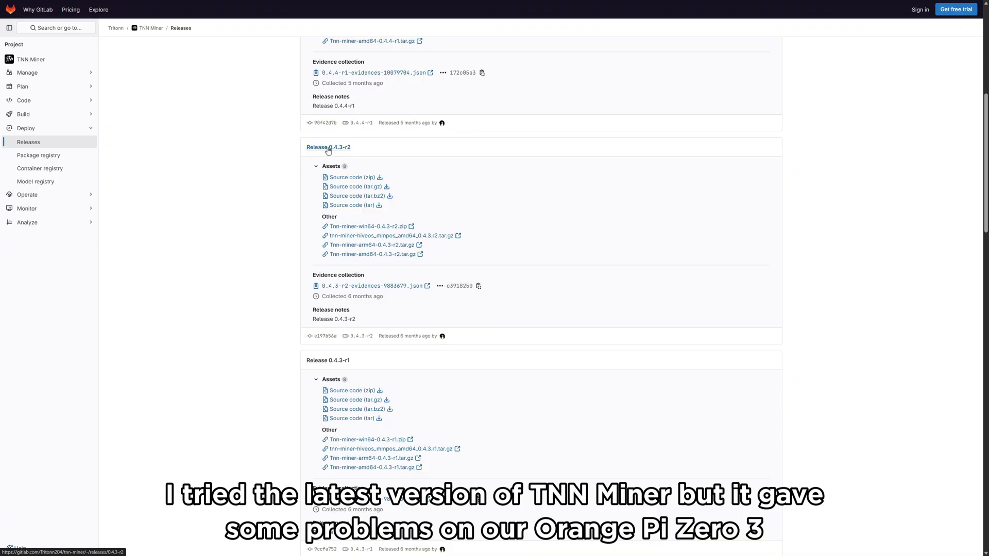
scroll(327, 150, "down", 1)
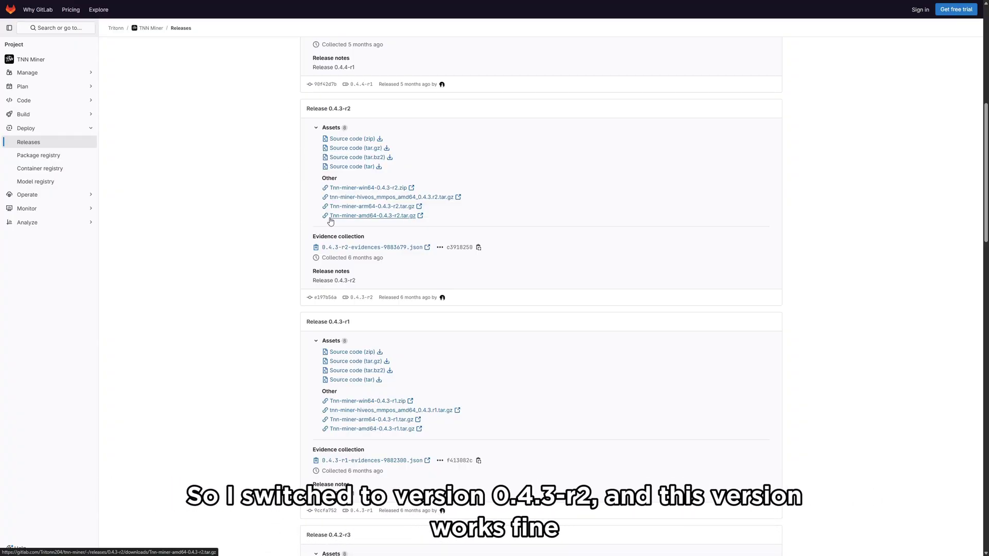
scroll(241, 191, "up", 1)
scroll(241, 192, "up", 1)
scroll(241, 192, "up", 1)
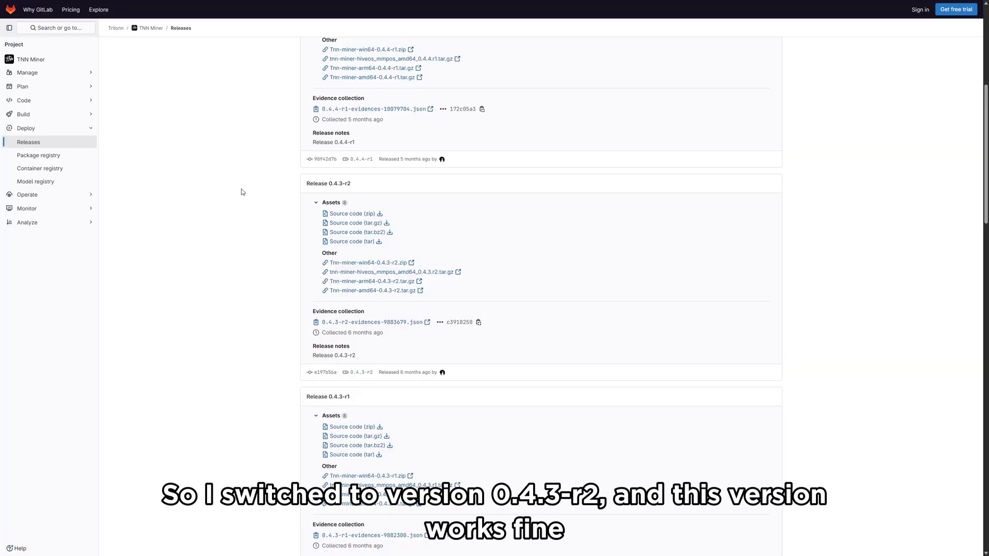
scroll(241, 192, "down", 1)
triple_click(328, 147)
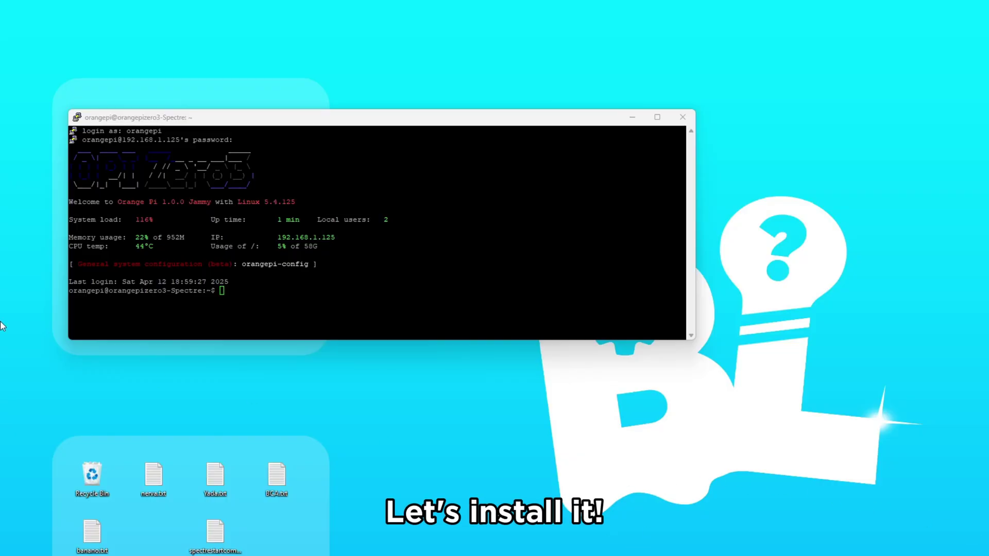
Step: Create a tnnminer directory in the home folder with mkdir and cd into it
left_click(229, 293)
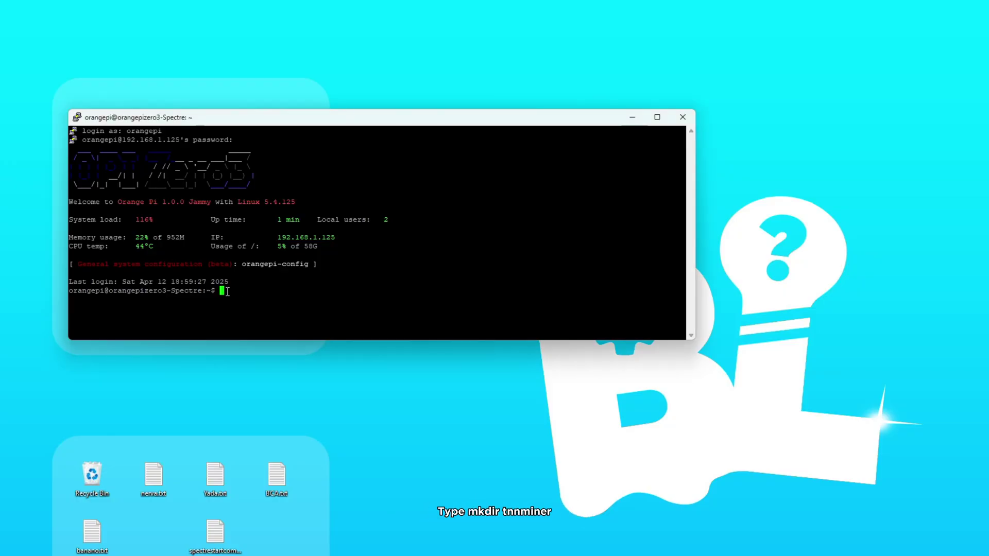
type("mkdir")
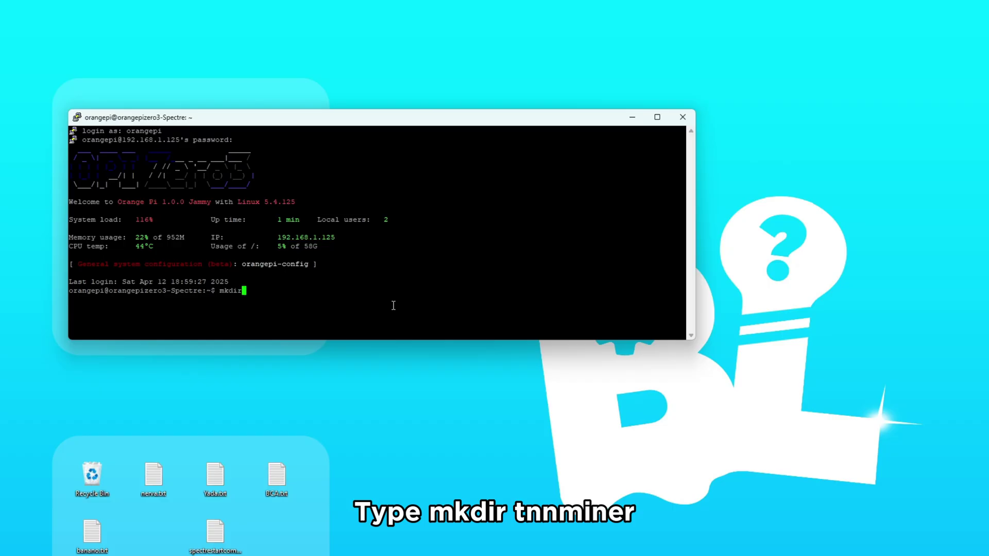
type(" tnnminer")
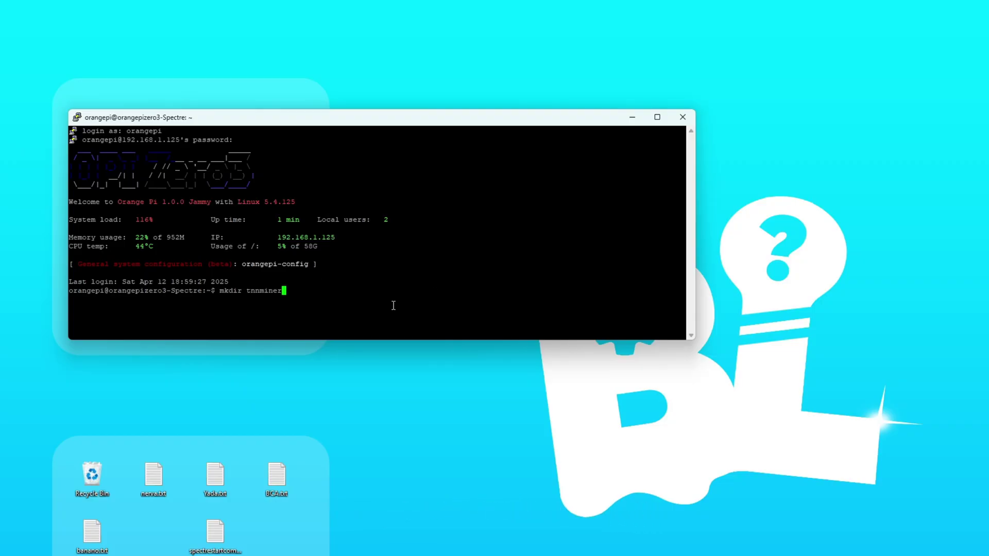
key("Return")
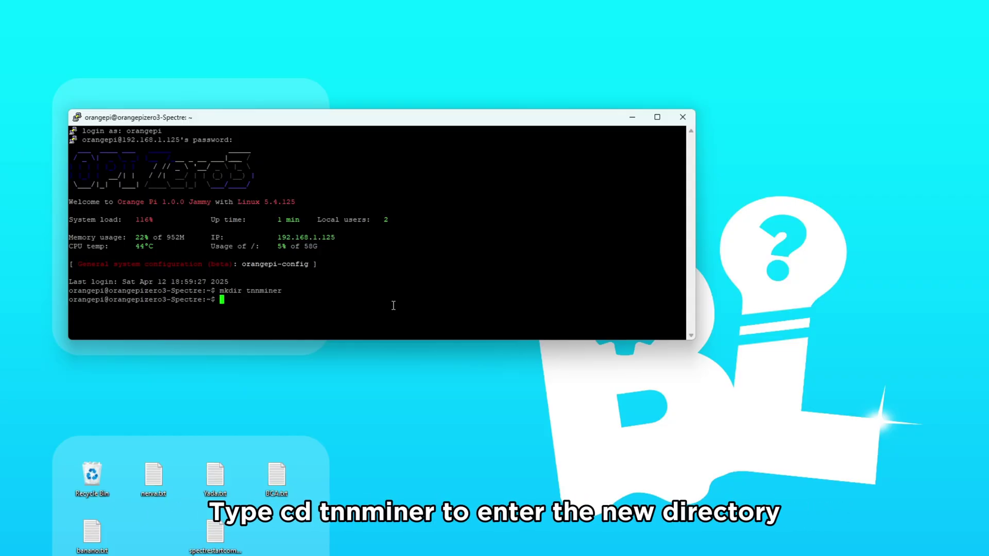
type("cd tnnminer")
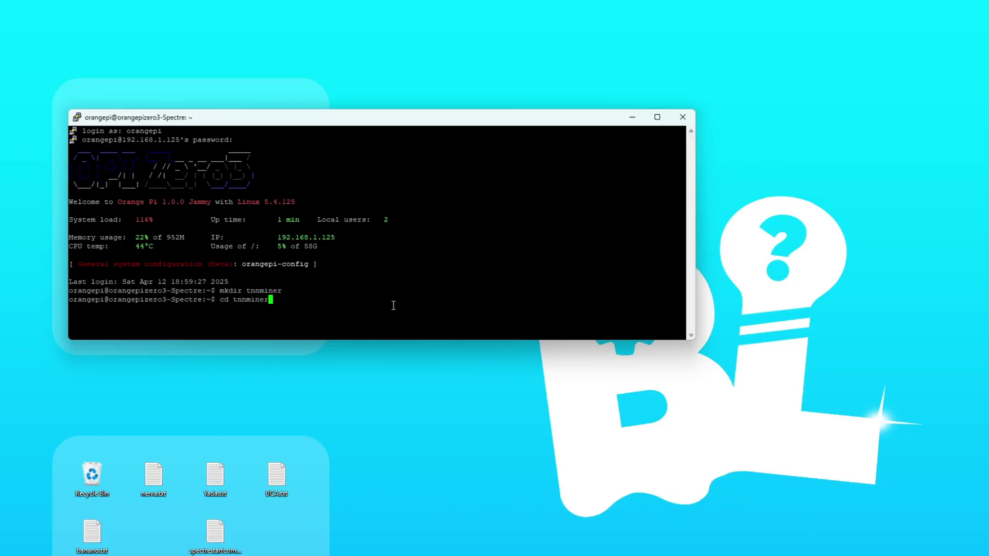
key("Return")
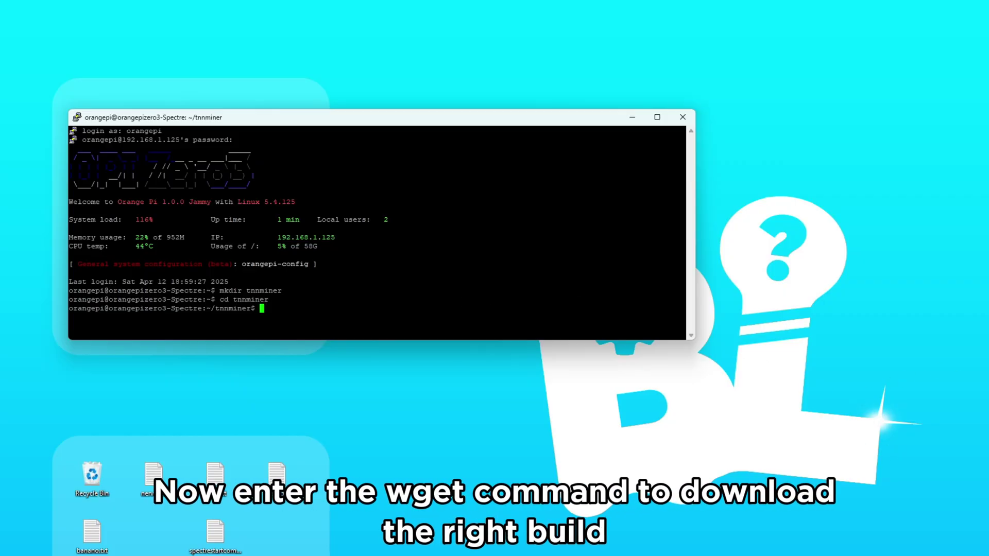
Step: Download Tnn-miner-arm64-0.4.3-r2.tar.gz into ~/tnnminer by pasting and running the wget command
key("alt+Tab")
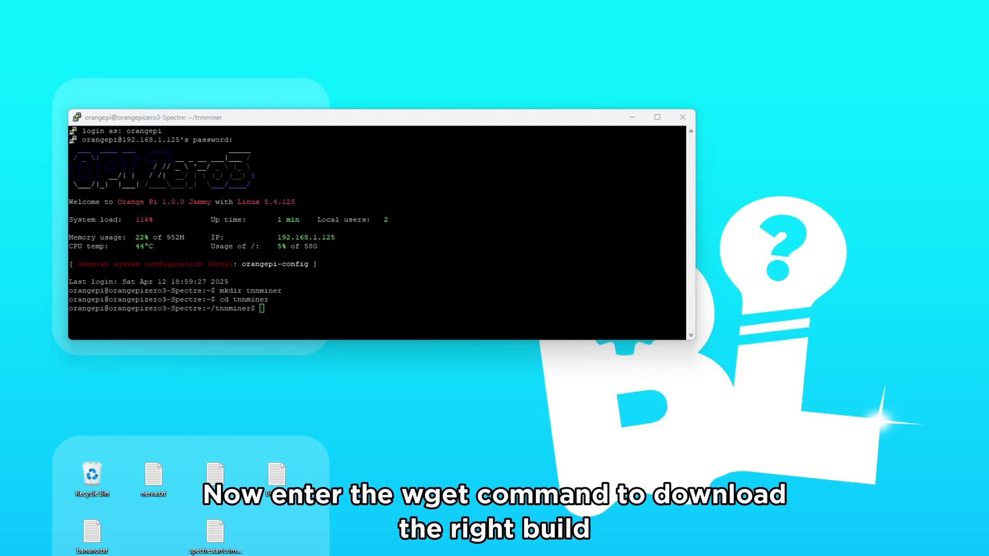
left_click(259, 309)
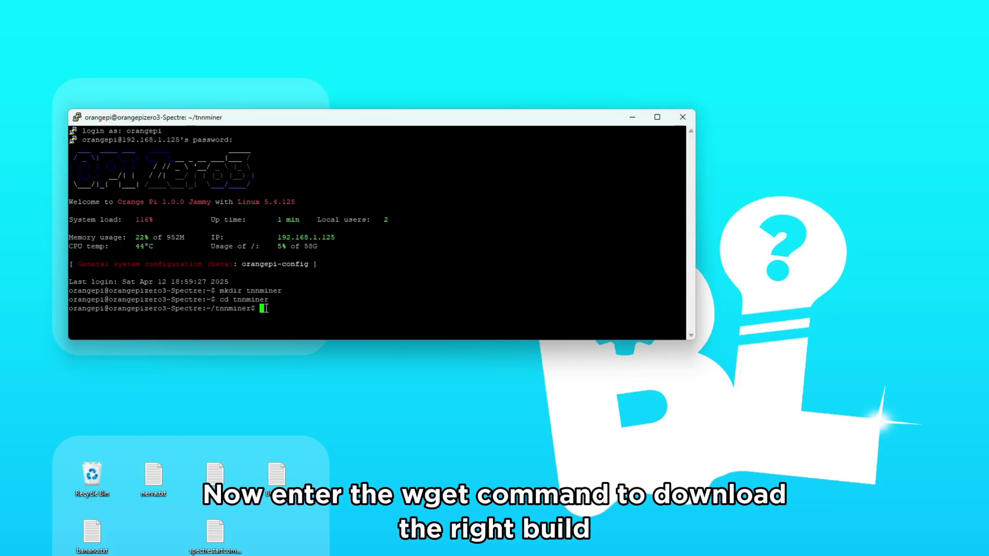
right_click(259, 309)
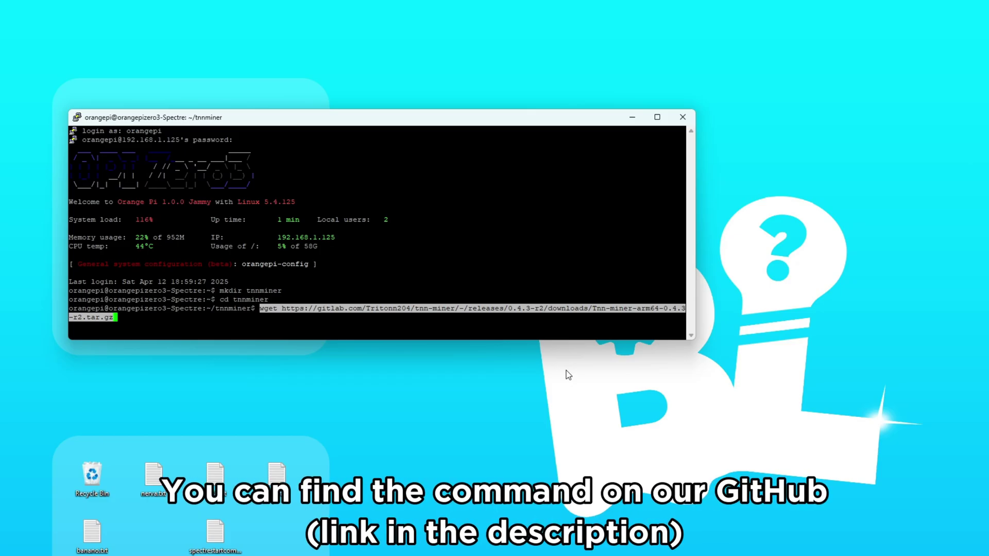
key("Return")
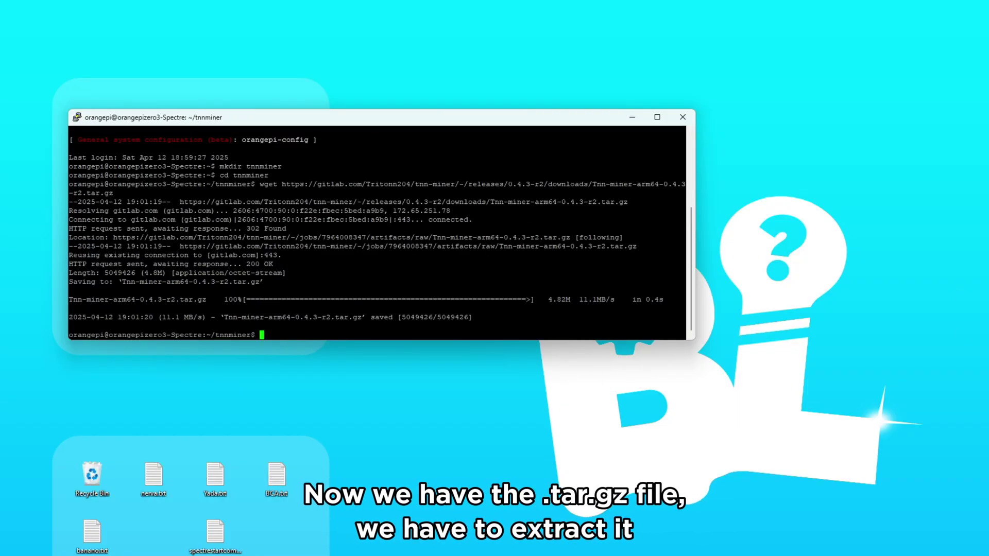
Step: Paste tar -xvzf Tnn-miner-arm64-0.4.3-r2.tar.gz at the ~/tnnminer prompt without running it
key("alt+Tab")
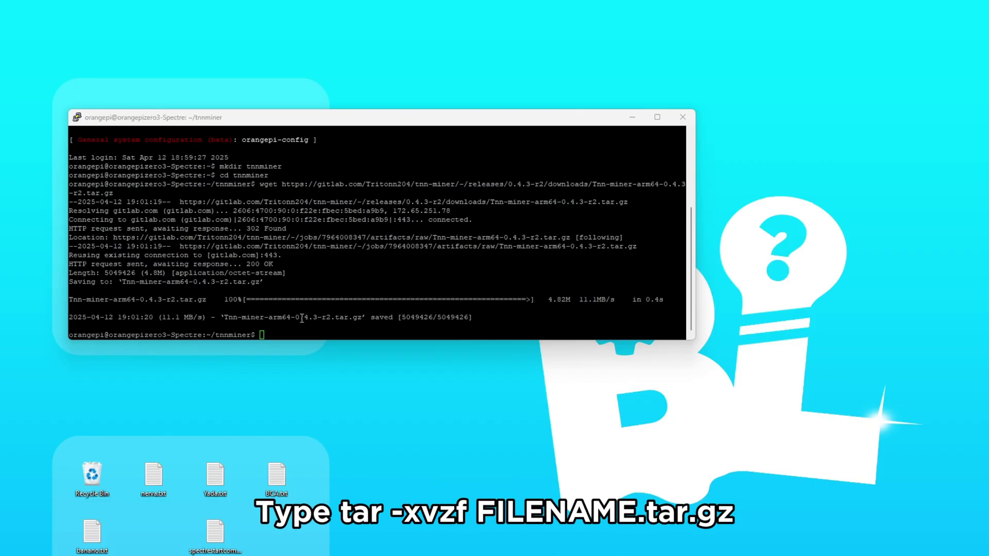
right_click(262, 334)
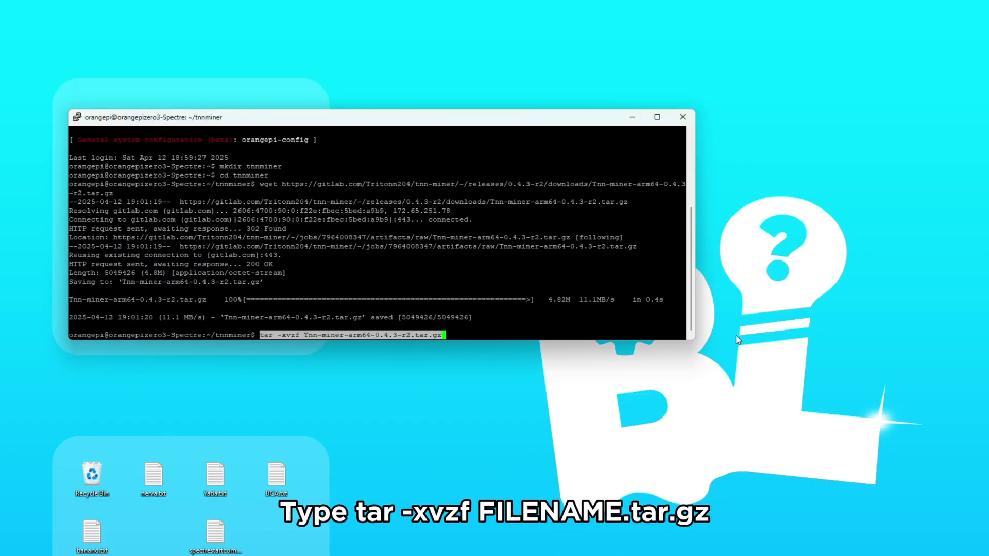